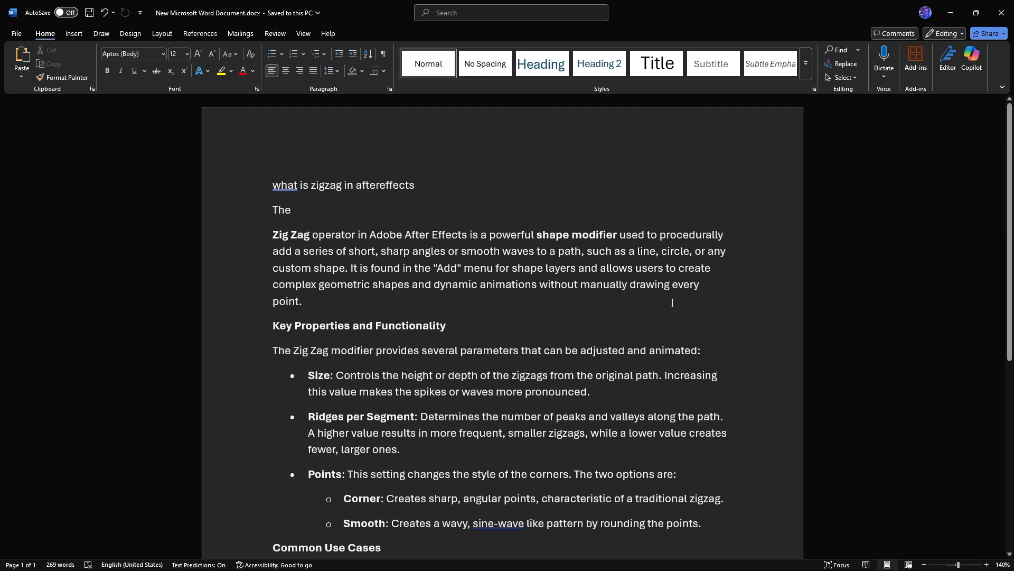
# Read the document's notes on the Zig Zag operator's properties and common use cases
pyautogui.scroll(-3, 659, 292)
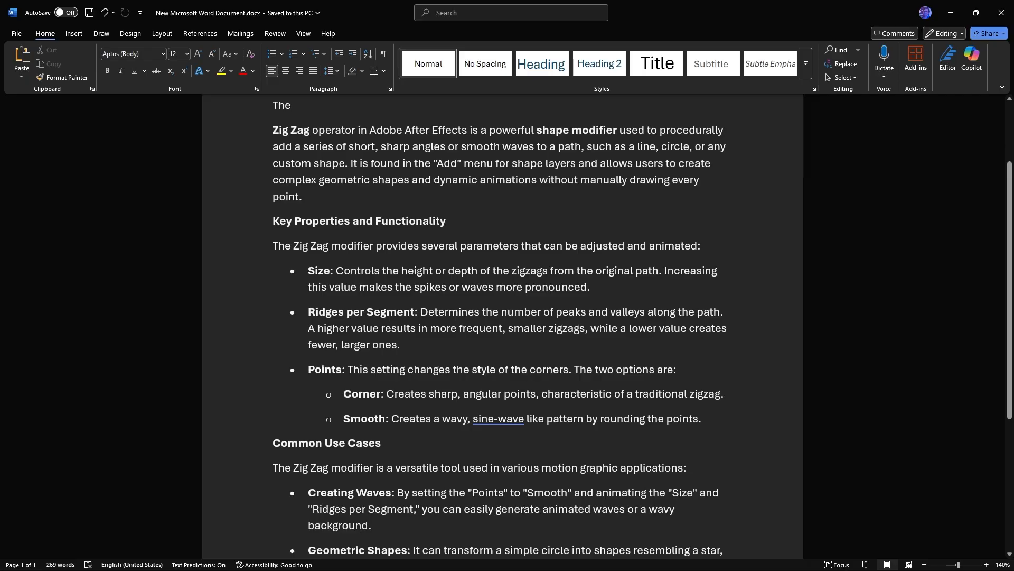
pyautogui.scroll(-1, 406, 344)
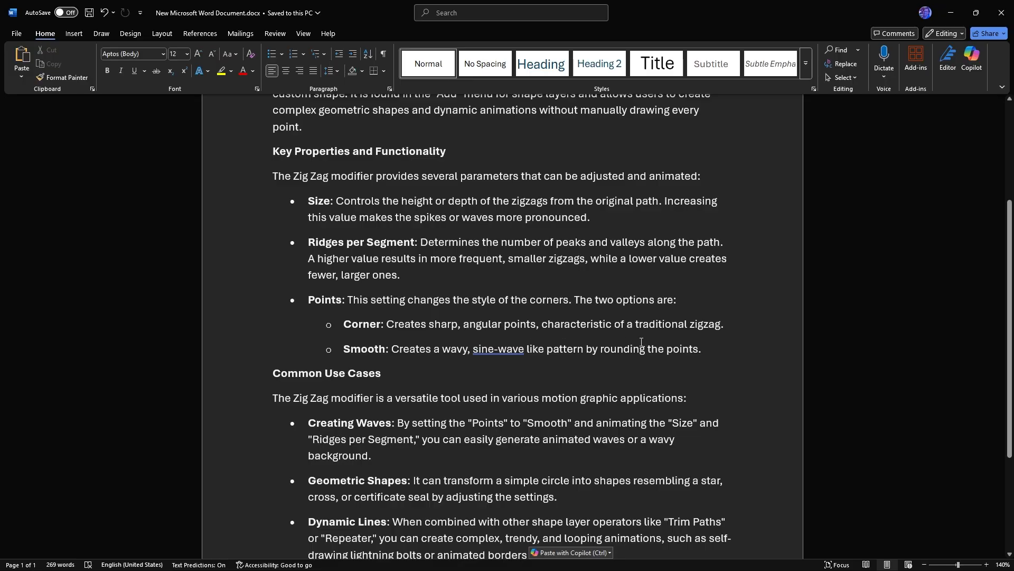
pyautogui.scroll(-1, 649, 339)
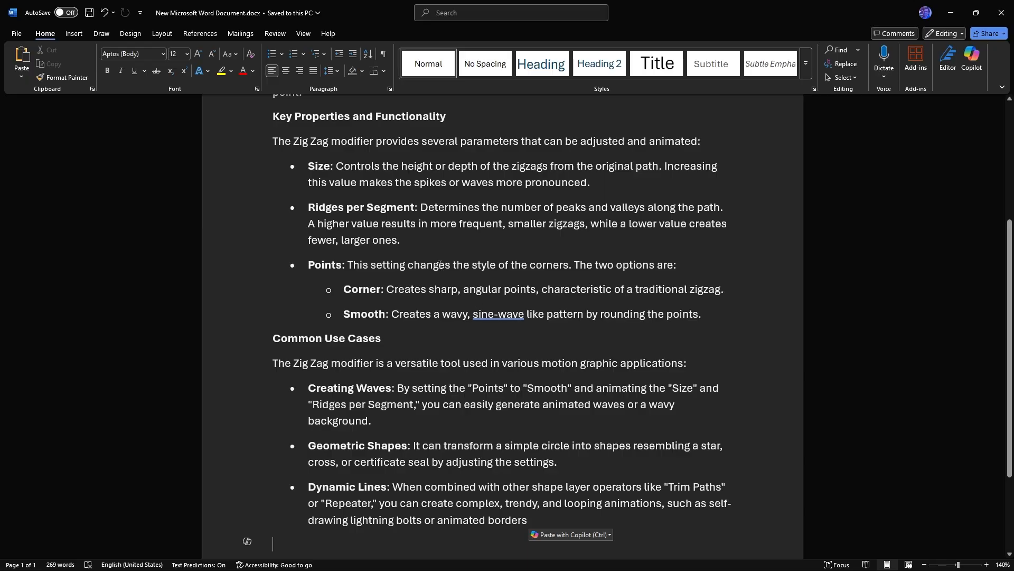
pyautogui.scroll(-2, 440, 264)
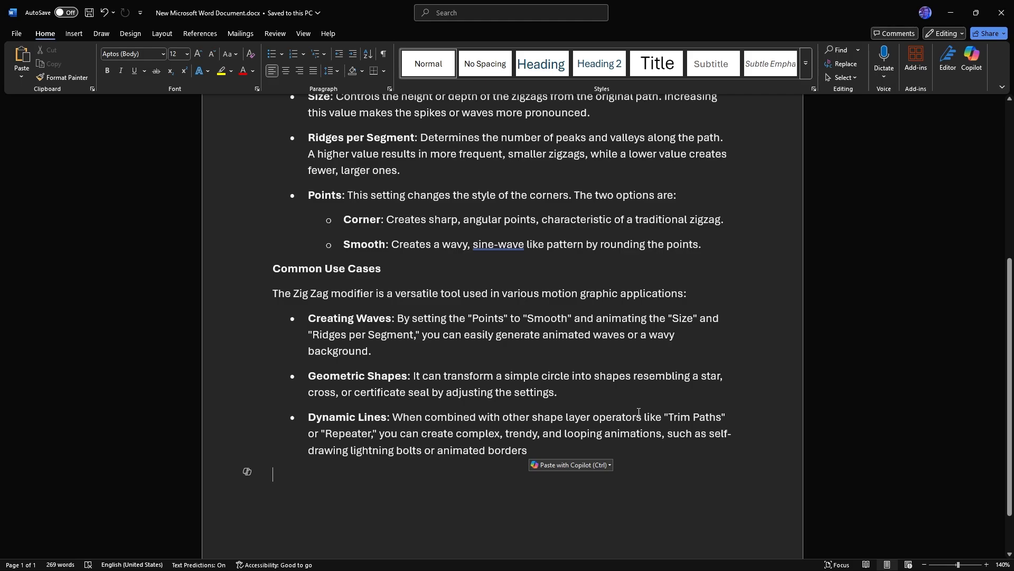
pyautogui.scroll(6, 632, 315)
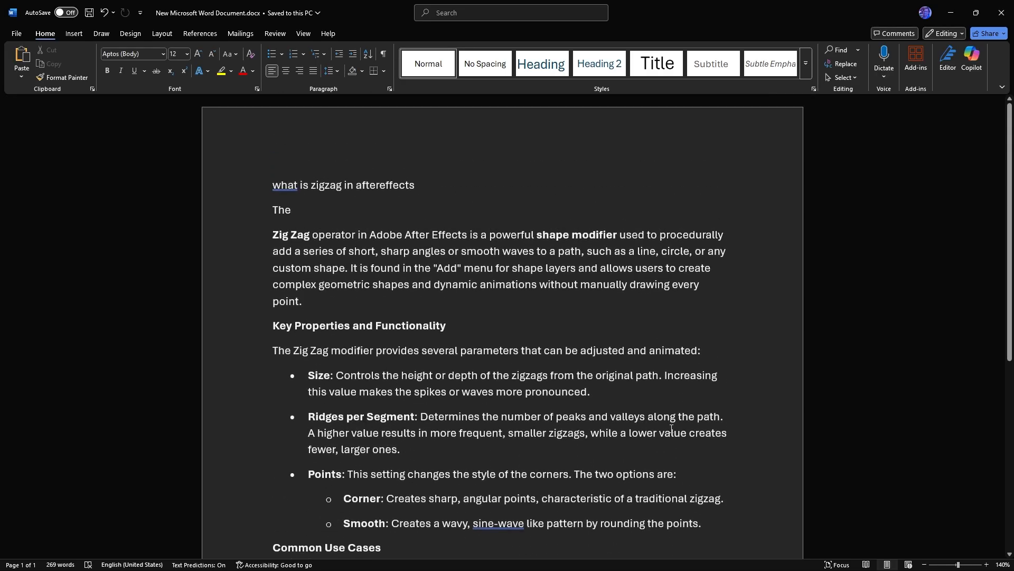
# Switch to After Effects and create a new 1920x1080, 29.97 fps, 30-second composition with the default settings
pyautogui.click(630, 562)
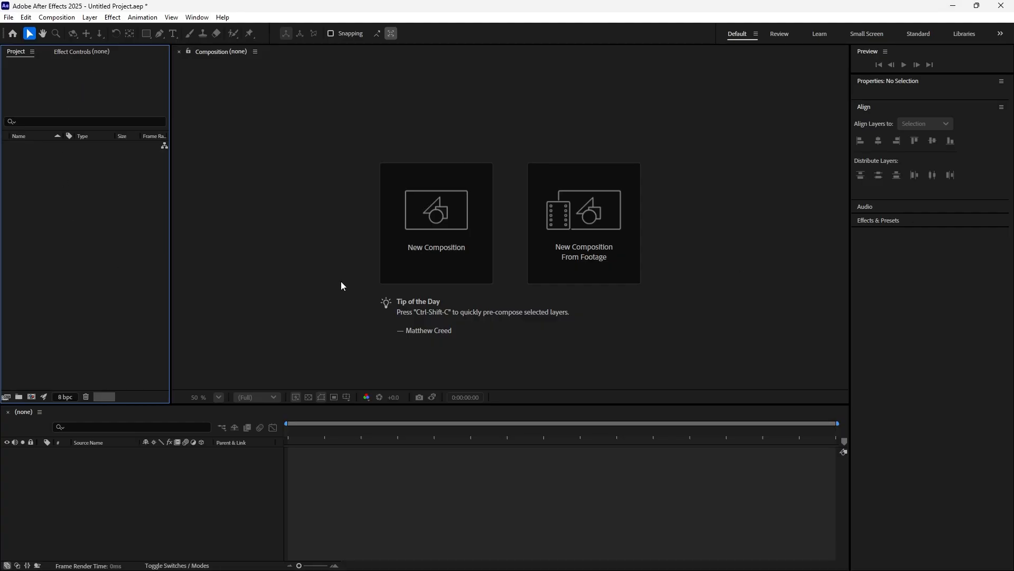
pyautogui.click(432, 230)
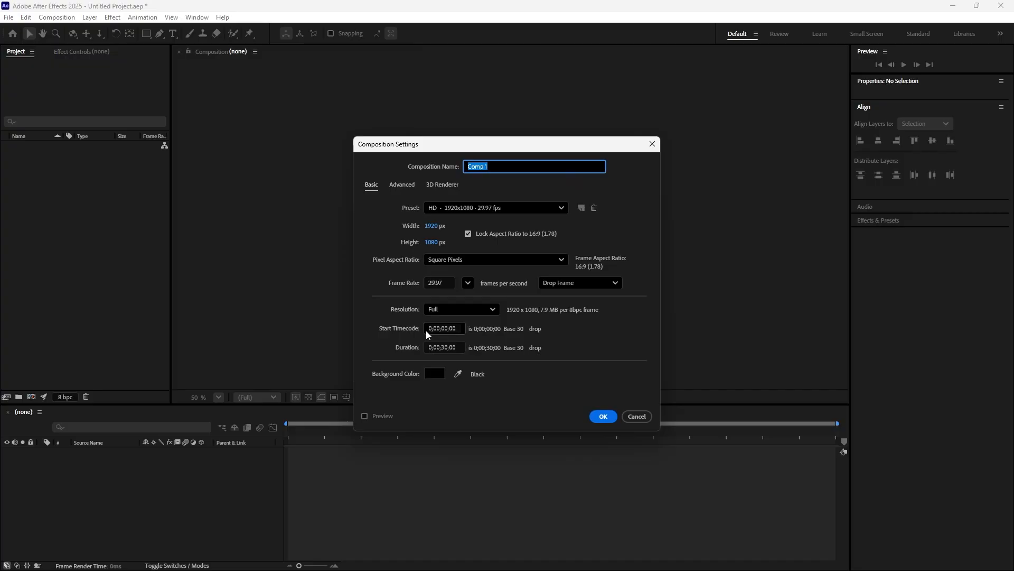
pyautogui.click(604, 418)
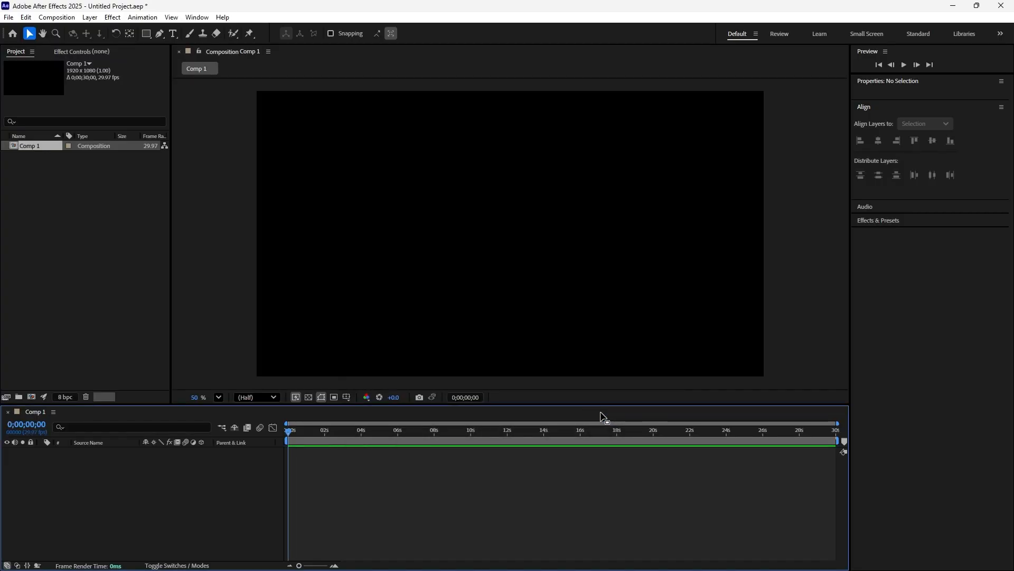
# Draw a square about 468 px wide with a 10 px red stroke in the composition and return to the Selection tool
pyautogui.click(148, 35)
pyautogui.click(150, 35)
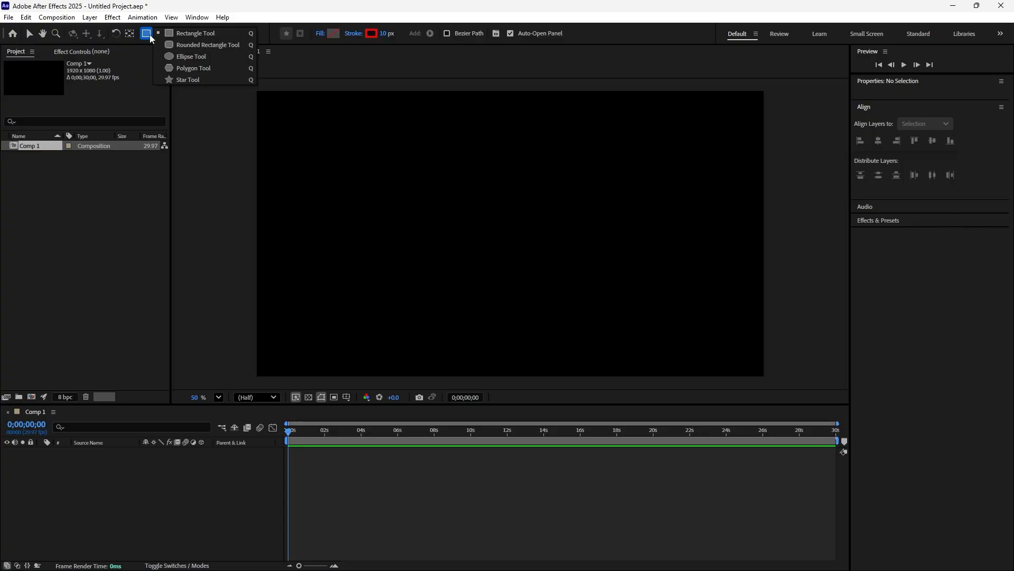
pyautogui.click(188, 35)
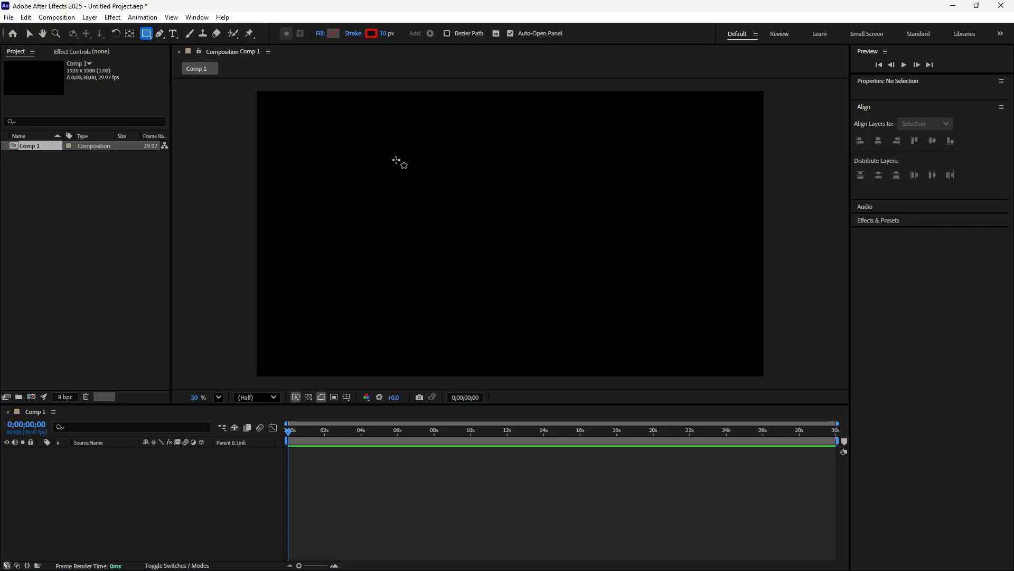
pyautogui.moveTo(402, 166); pyautogui.dragTo(525, 288)
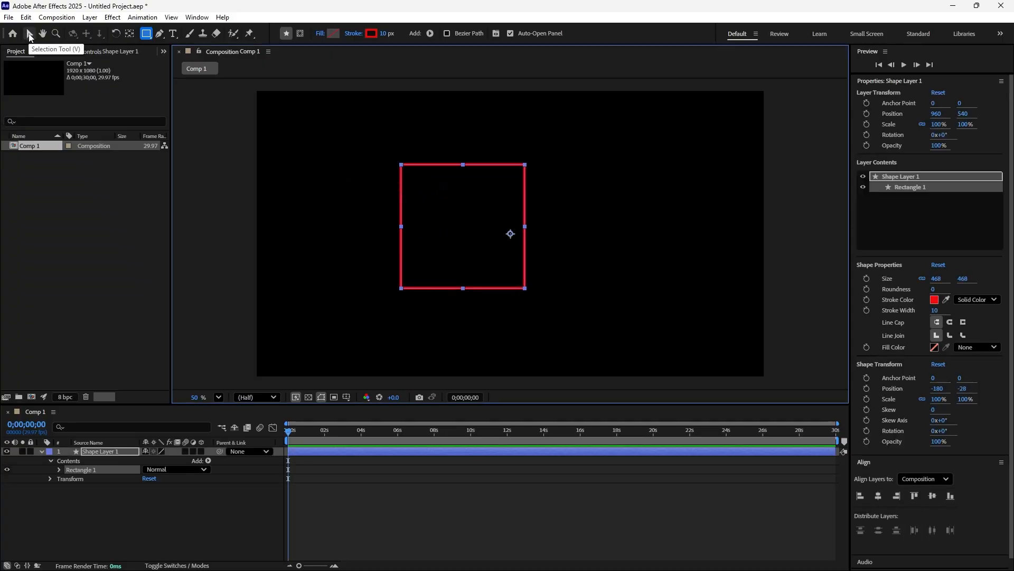
pyautogui.click(25, 31)
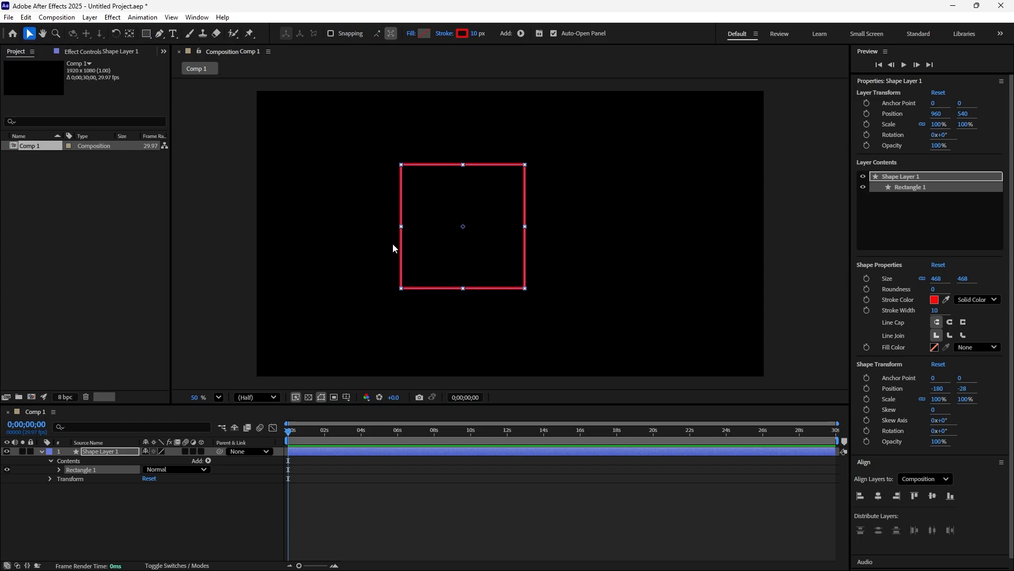
# Add a Zig Zag operator to the contents of the square's shape layer
pyautogui.click(43, 451)
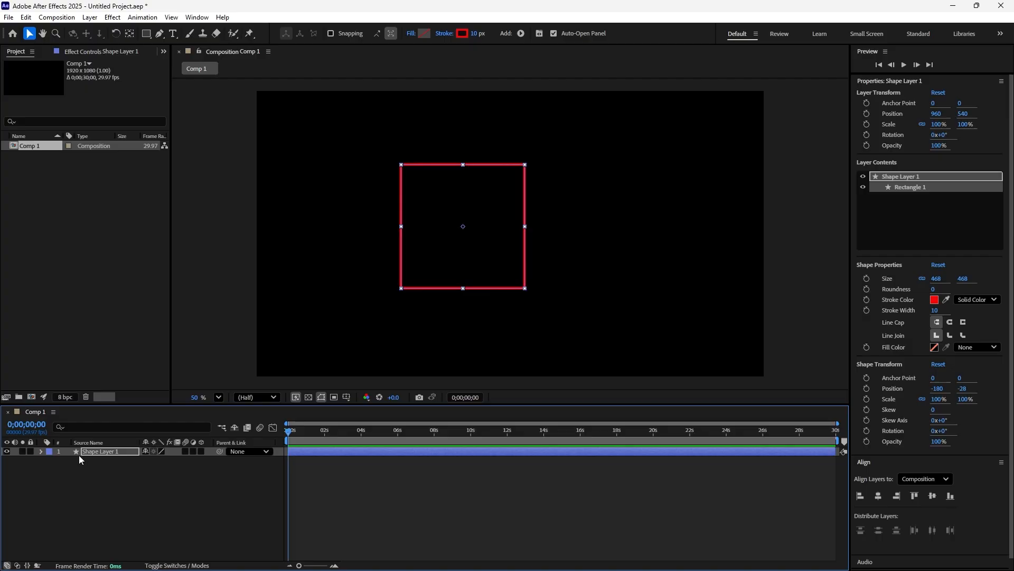
pyautogui.click(42, 451)
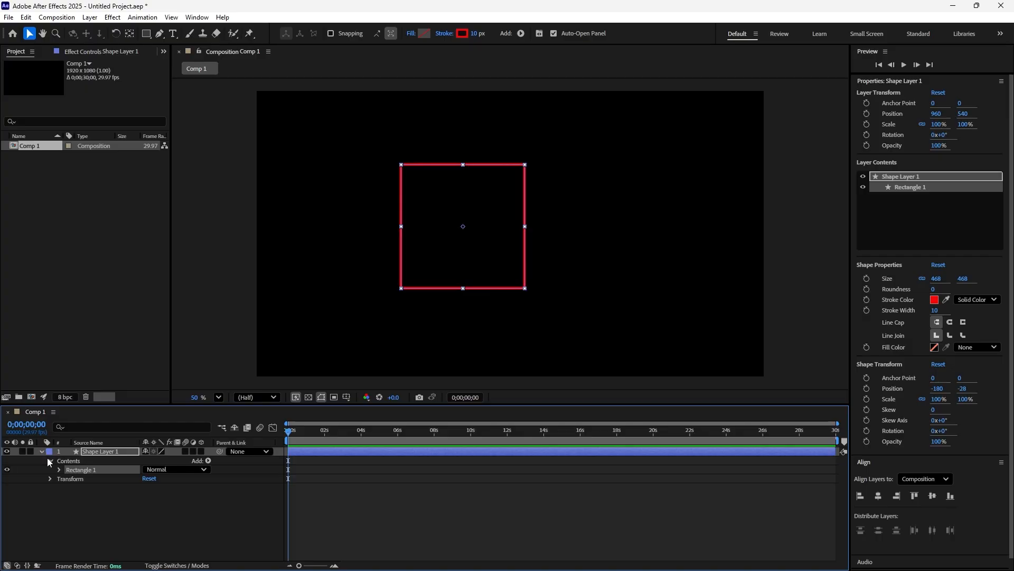
pyautogui.click(208, 460)
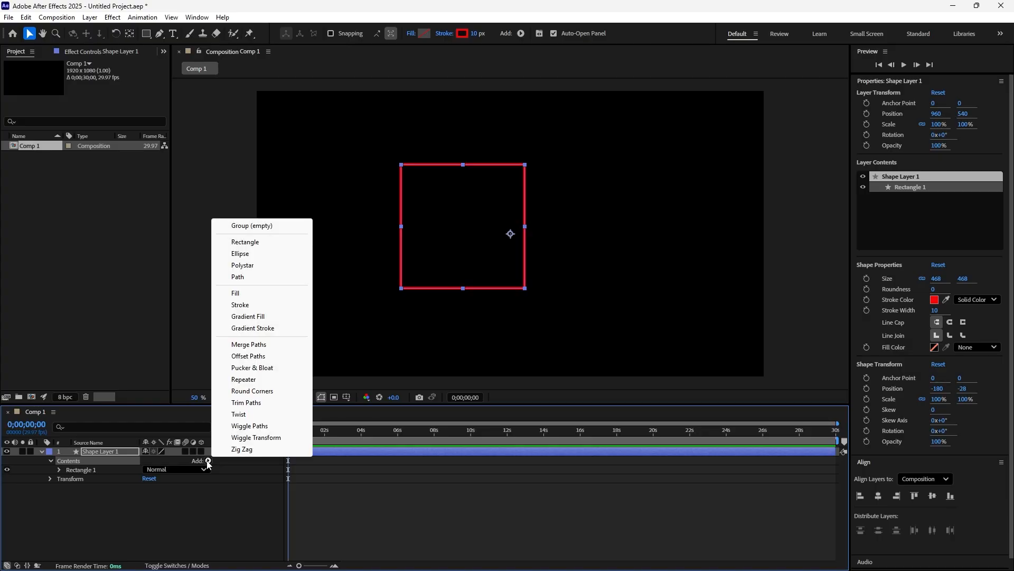
pyautogui.click(243, 449)
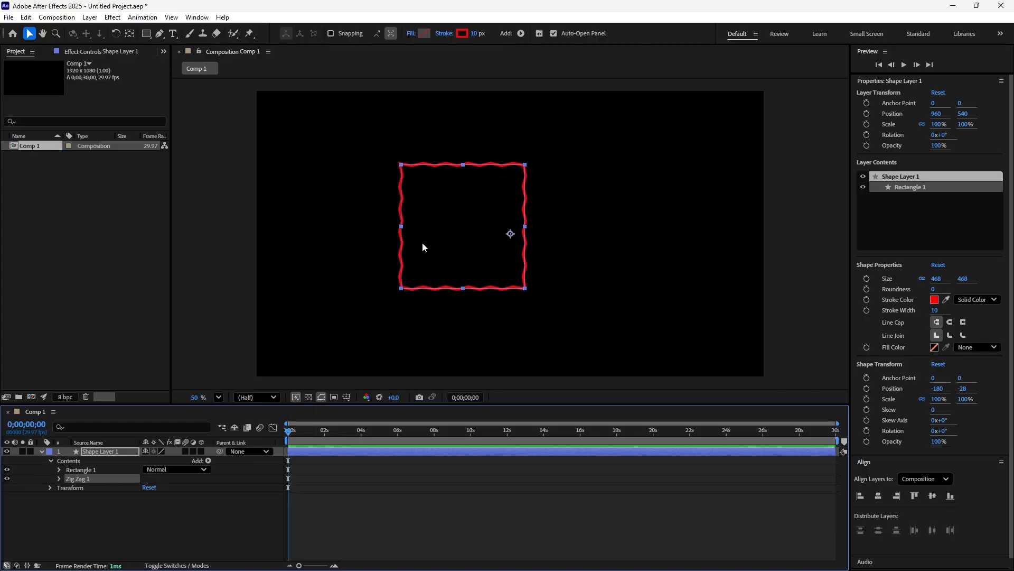
# Set the Zig Zag size to 50, ridges per segment to 14 and points to Smooth
pyautogui.click(58, 479)
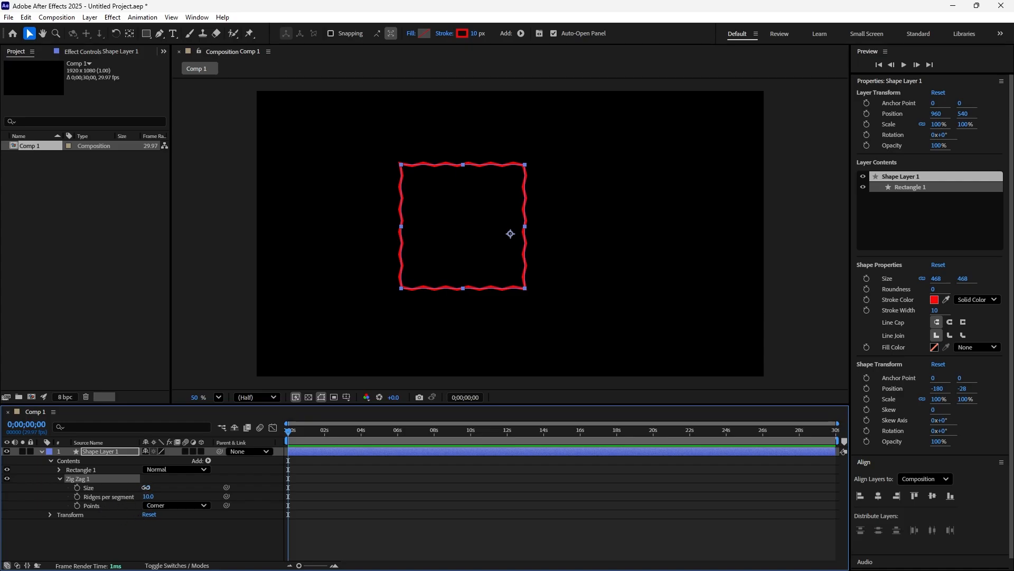
pyautogui.moveTo(146, 487); pyautogui.dragTo(169, 487)
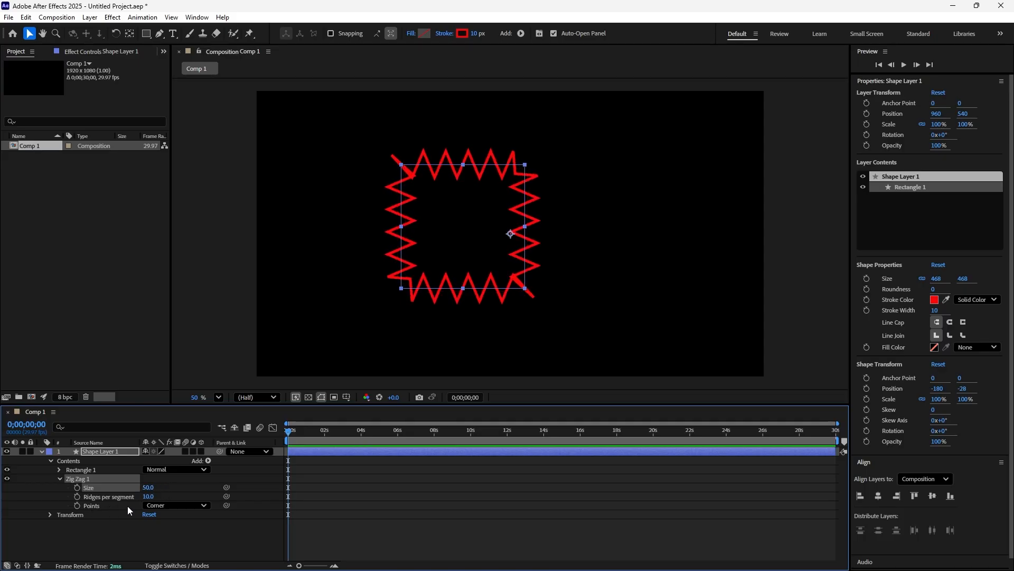
pyautogui.moveTo(146, 497); pyautogui.dragTo(146, 496)
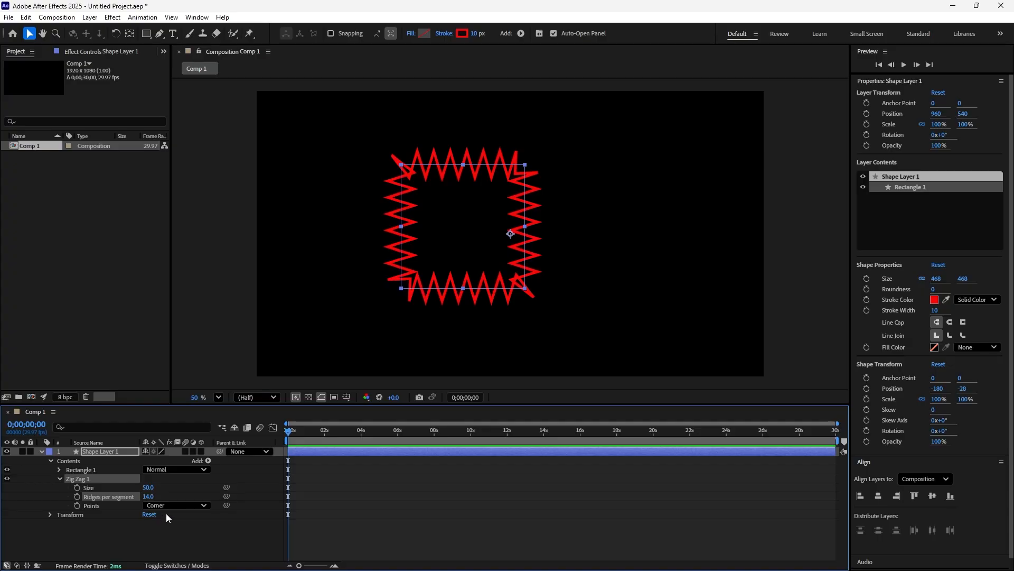
pyautogui.click(202, 507)
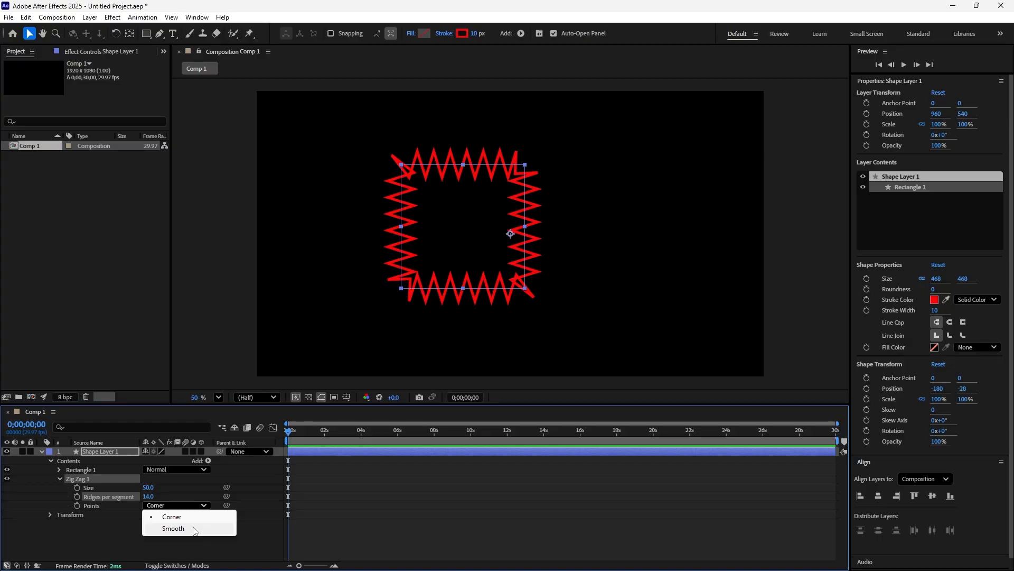
pyautogui.click(194, 529)
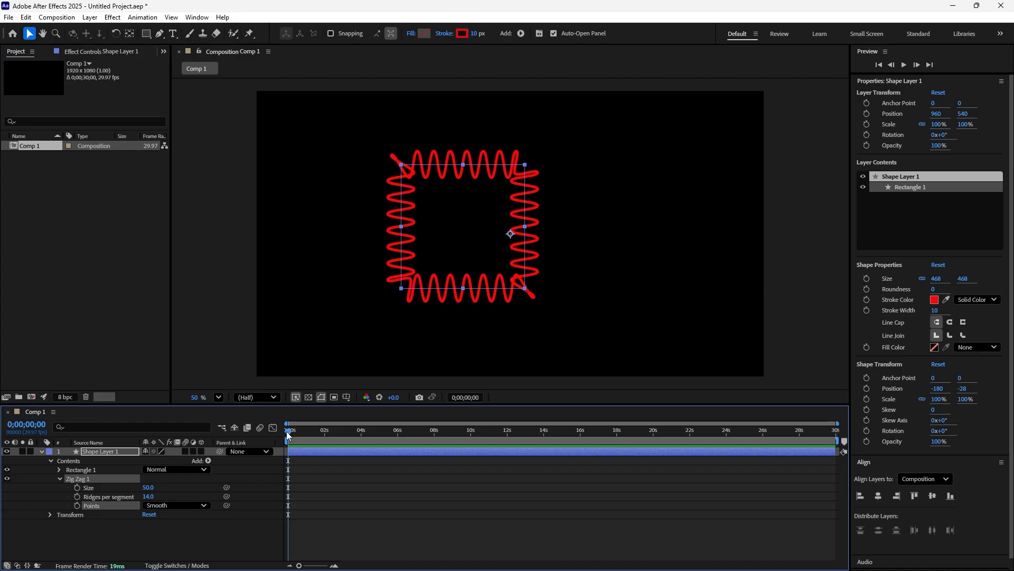
# Try to animate the shape layer's rotation from 0 to -34 revolutions between 0;00;00;00 and 0;00;01;28, and preview it
pyautogui.moveTo(288, 435)
pyautogui.mouseDown()
pyautogui.moveTo(304, 434)
pyautogui.moveTo(286, 433)
pyautogui.mouseUp()
pyautogui.click(50, 514)
pyautogui.scroll(-1, 108, 495)
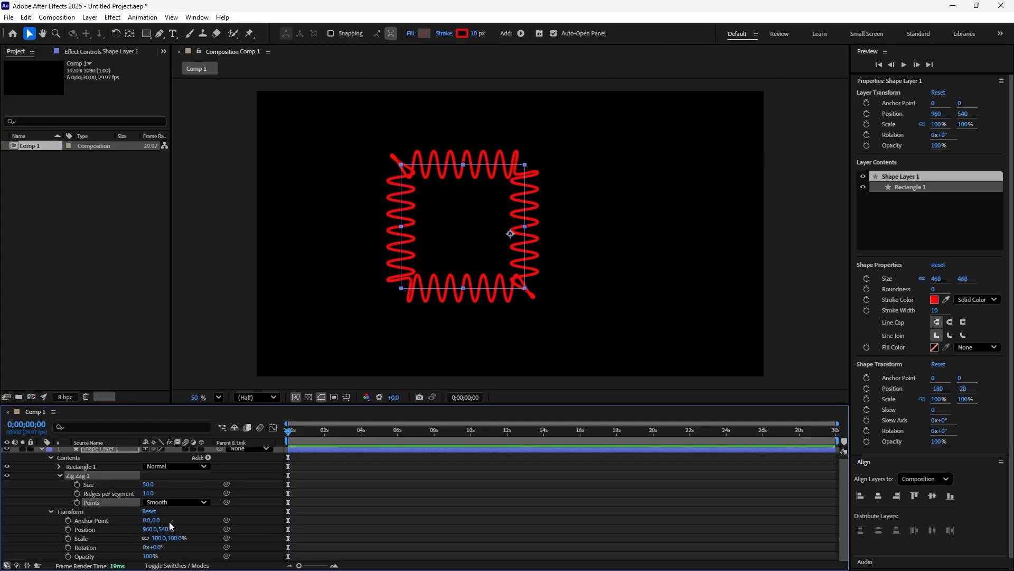
pyautogui.click(69, 538)
pyautogui.click(69, 538)
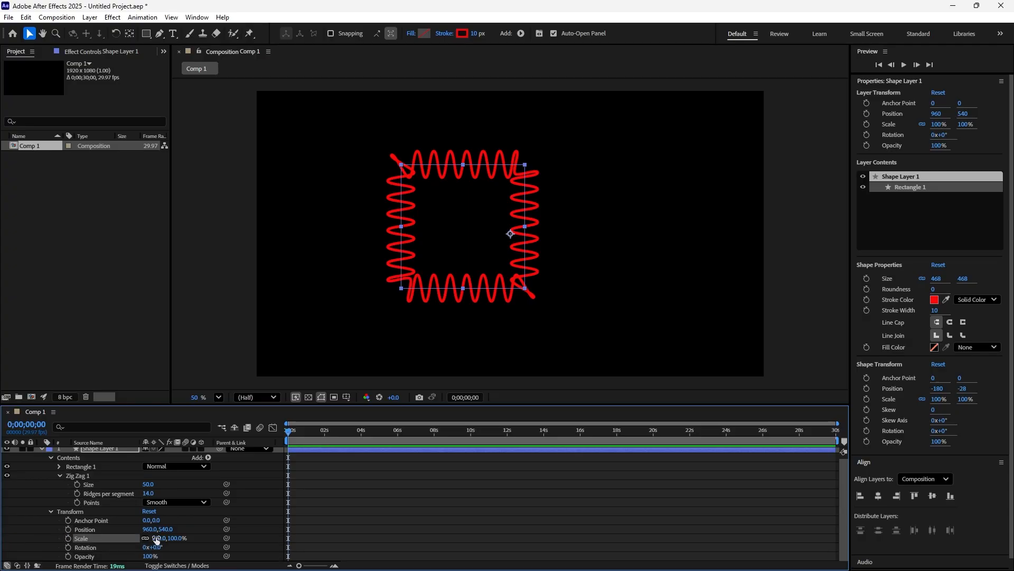
pyautogui.click(69, 547)
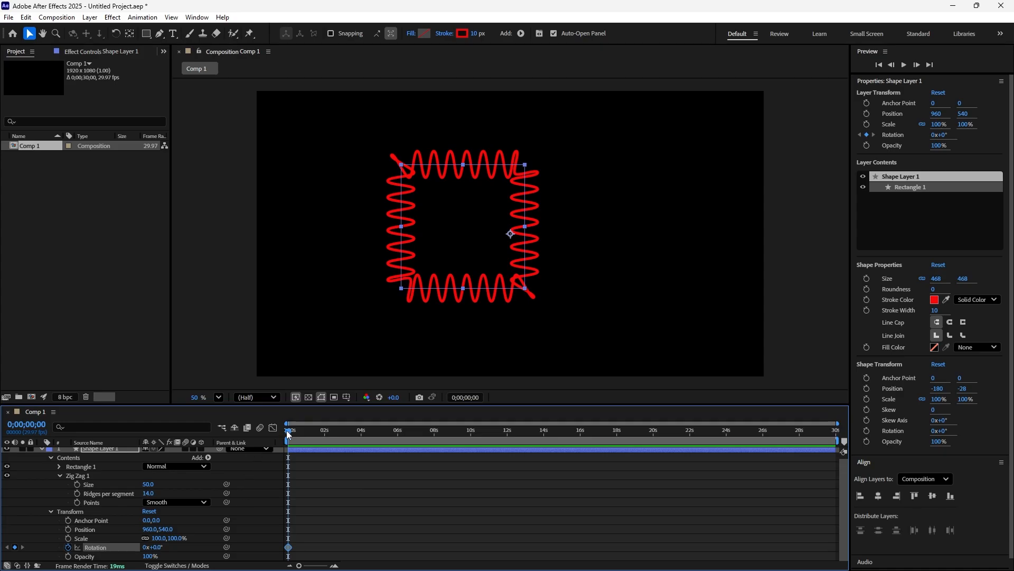
pyautogui.moveTo(288, 432); pyautogui.dragTo(324, 451)
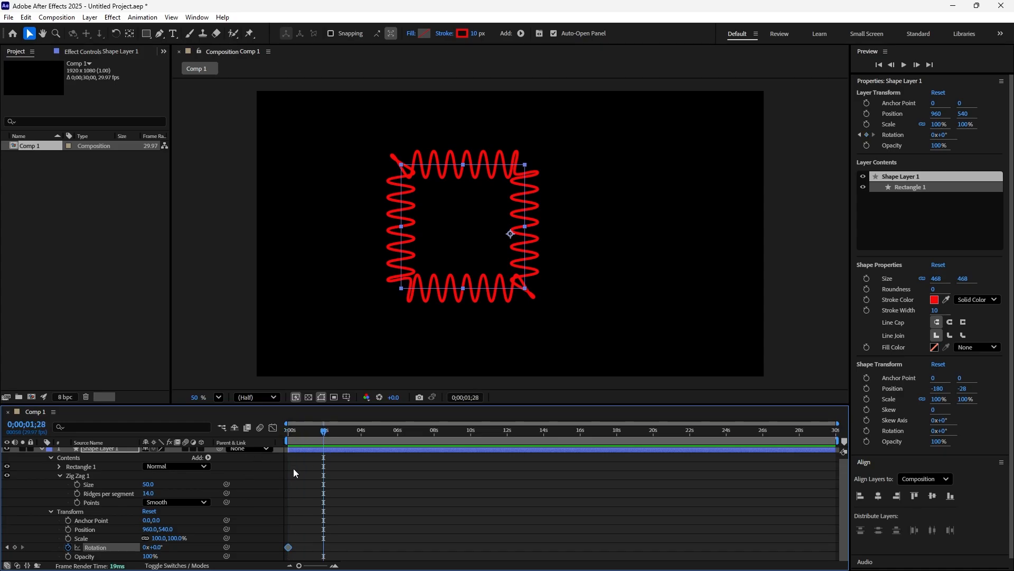
pyautogui.moveTo(145, 548); pyautogui.dragTo(127, 547)
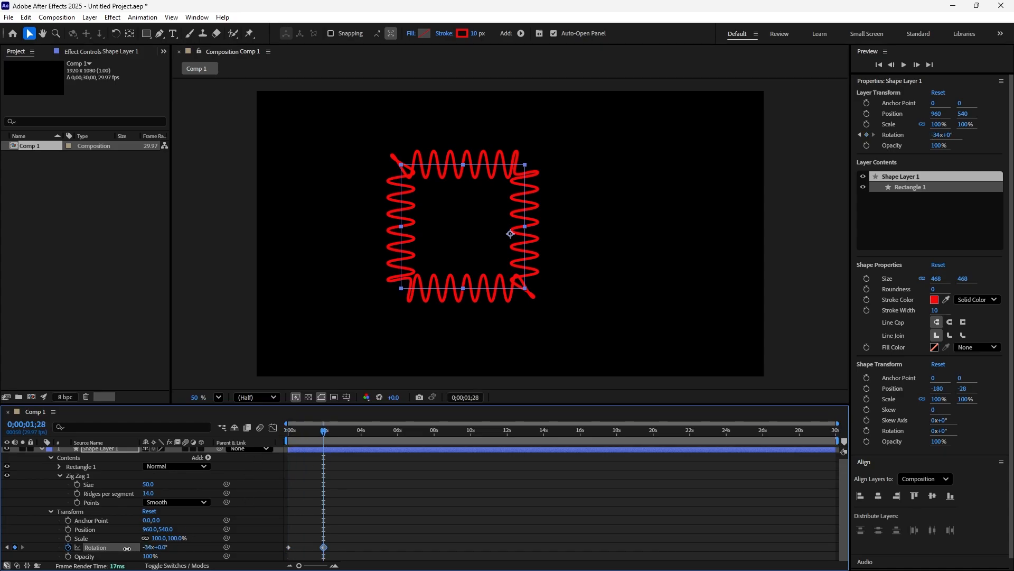
pyautogui.press('space')
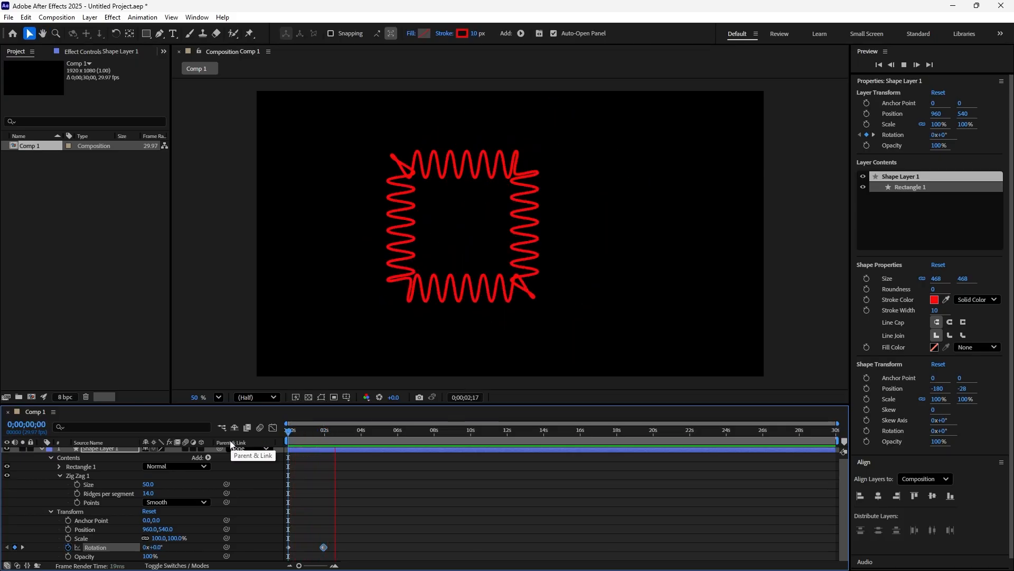
pyautogui.press('space')
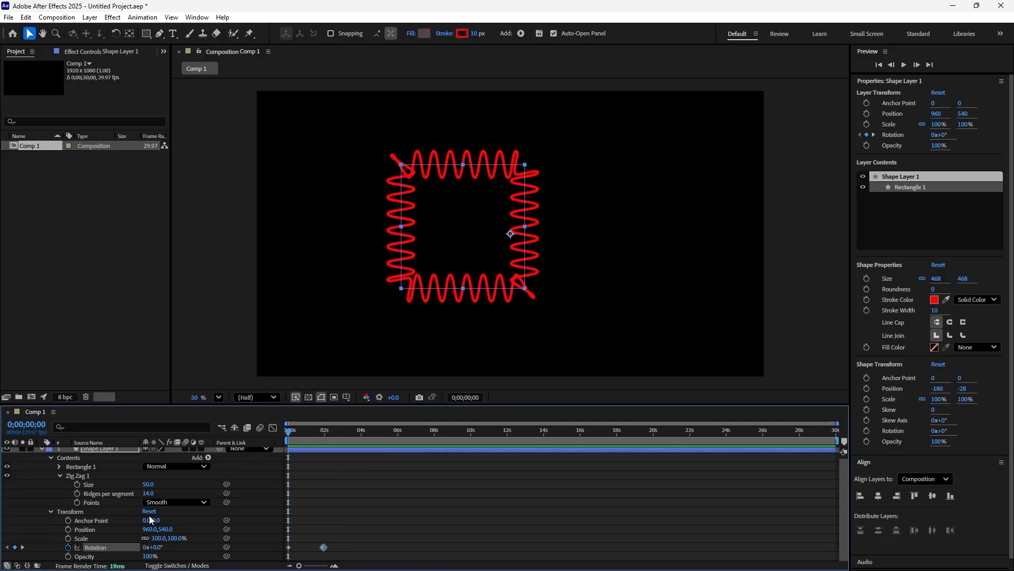
# Undo the rotation keyframes and collapse the layer's Transform properties
pyautogui.hotkey('ctrl', 'z')
pyautogui.hotkey('ctrl', 'z')
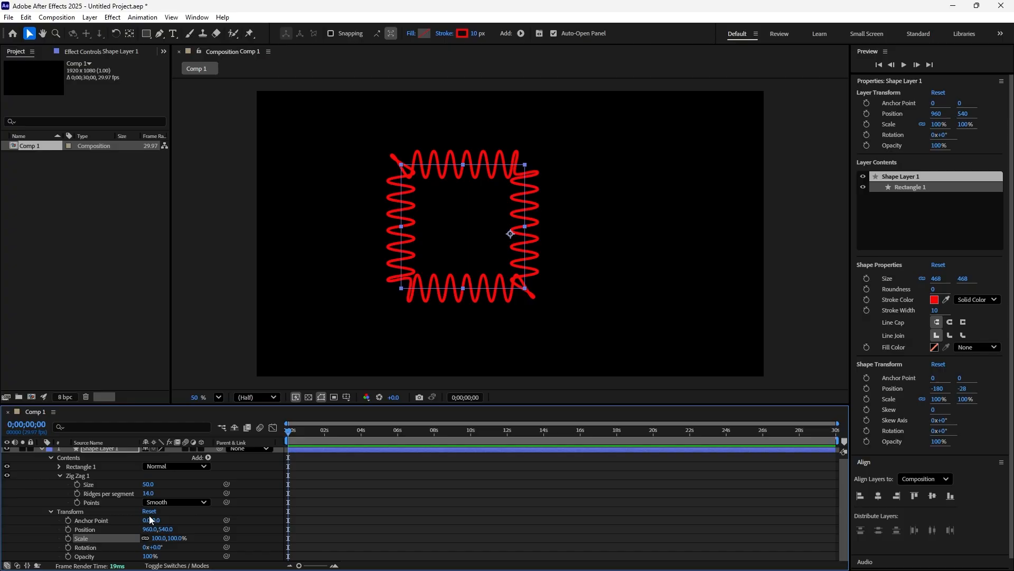
pyautogui.click(51, 511)
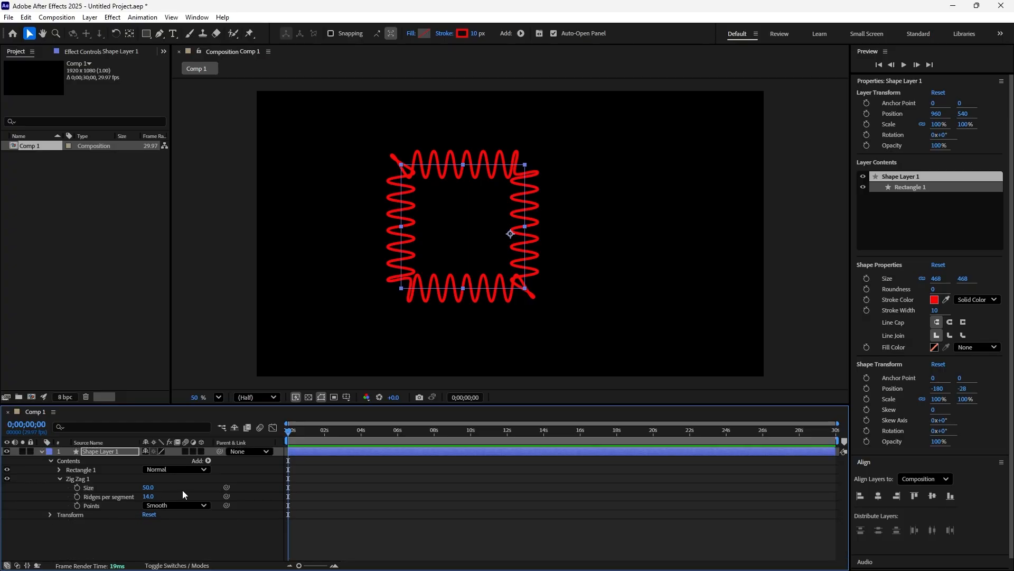
# Add a Trim Paths operator to the shape layer's contents and expand its properties
pyautogui.click(208, 462)
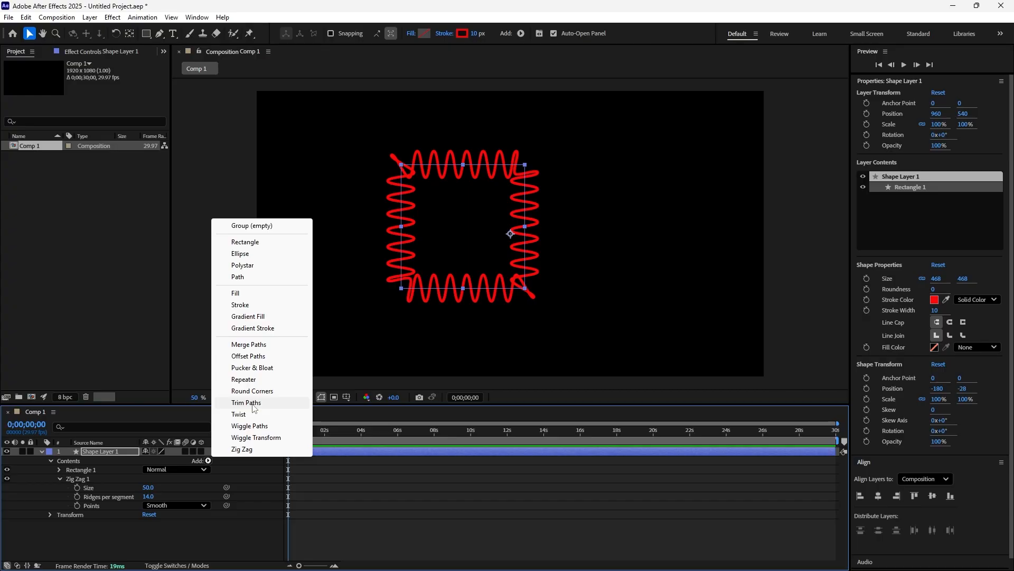
pyautogui.click(246, 403)
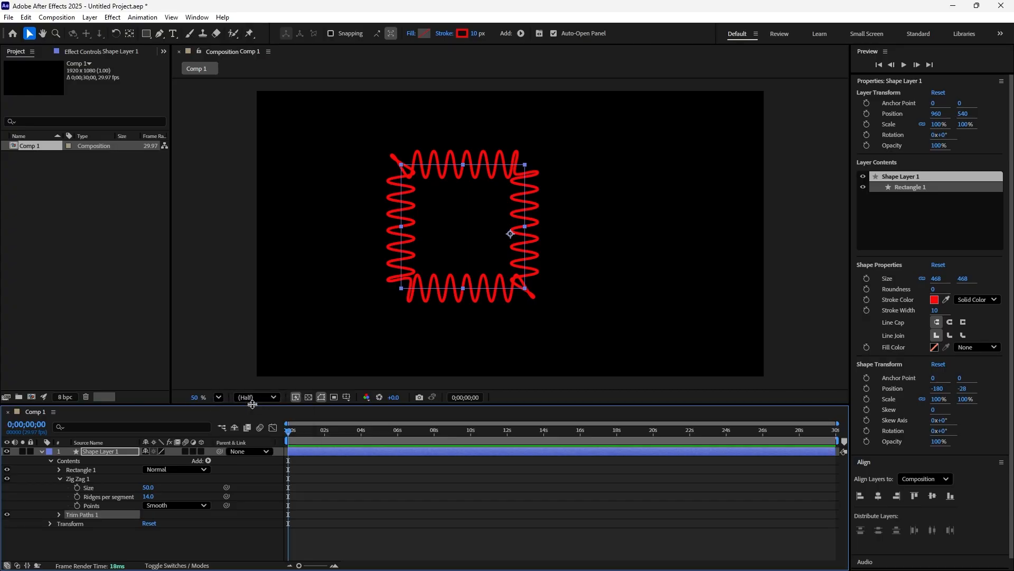
pyautogui.click(59, 514)
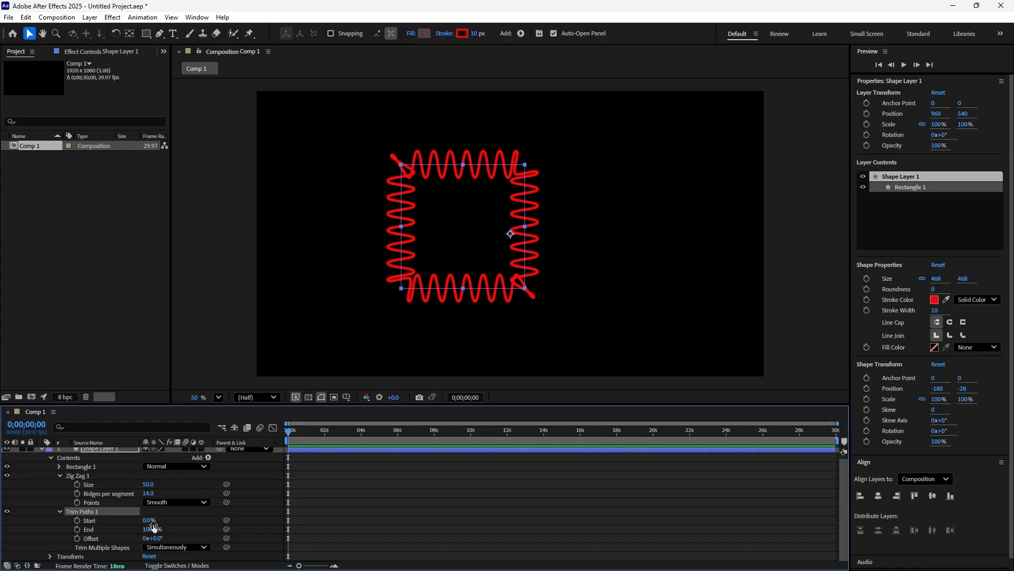
# Keyframe the Trim Paths Start from 0% at 0;00;00;00 to 100% at 0;00;01;29
pyautogui.click(78, 521)
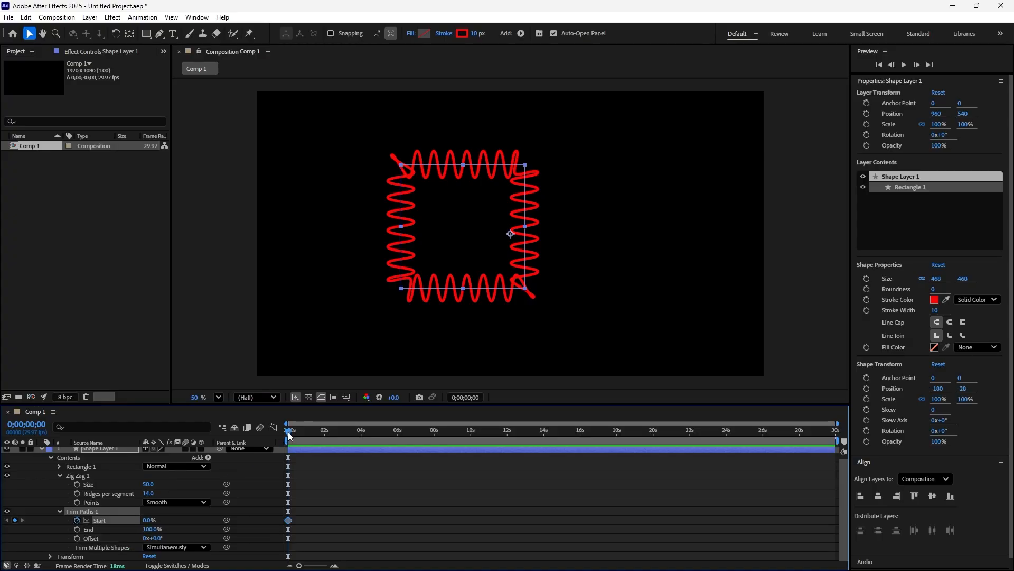
pyautogui.moveTo(291, 435); pyautogui.dragTo(325, 453)
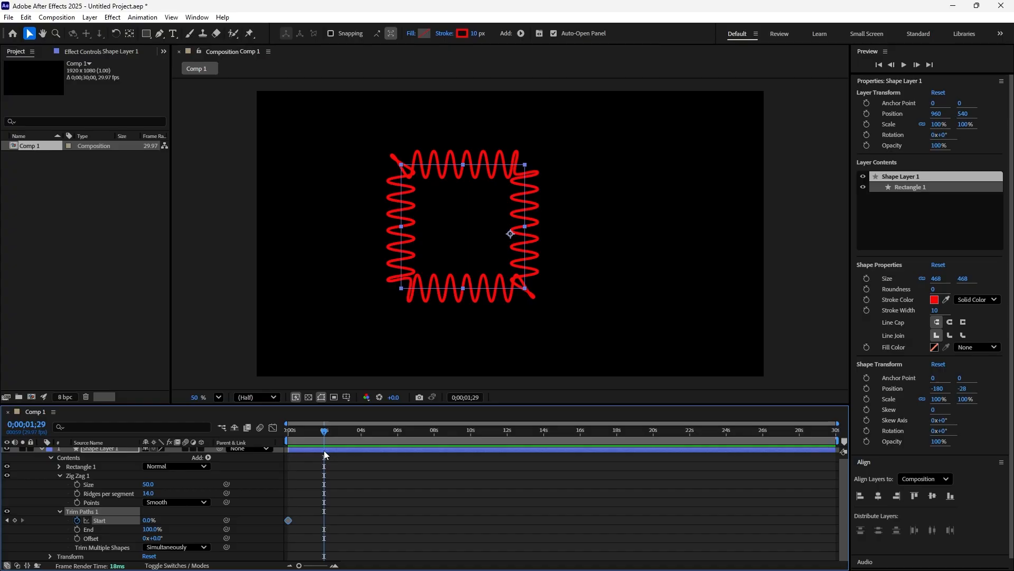
pyautogui.moveTo(144, 521)
pyautogui.mouseDown()
pyautogui.moveTo(131, 518)
pyautogui.moveTo(189, 517)
pyautogui.mouseUp()
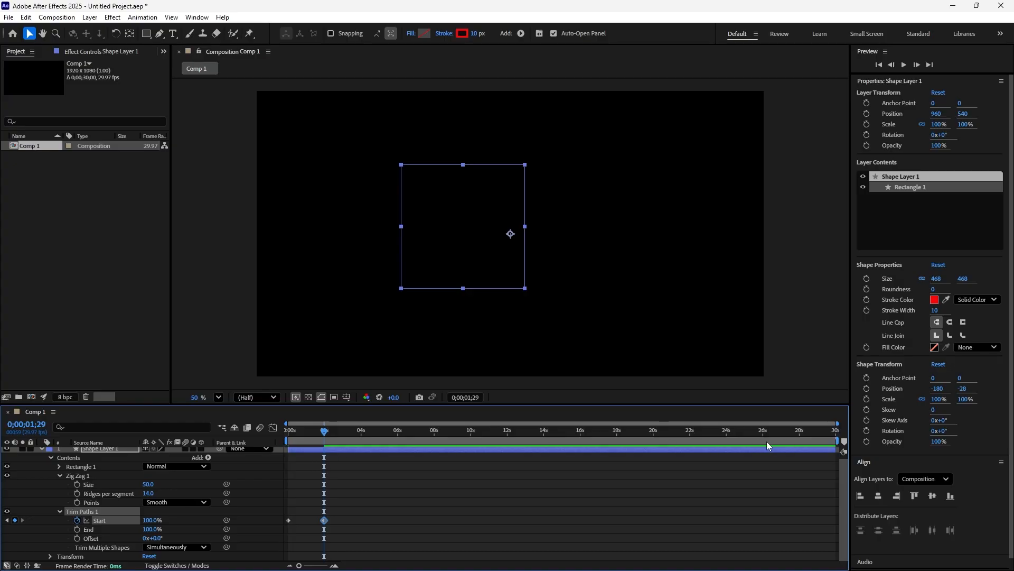
# Shorten the work area to end at about 2 seconds and preview the Start animation from the first frame
pyautogui.click(836, 440)
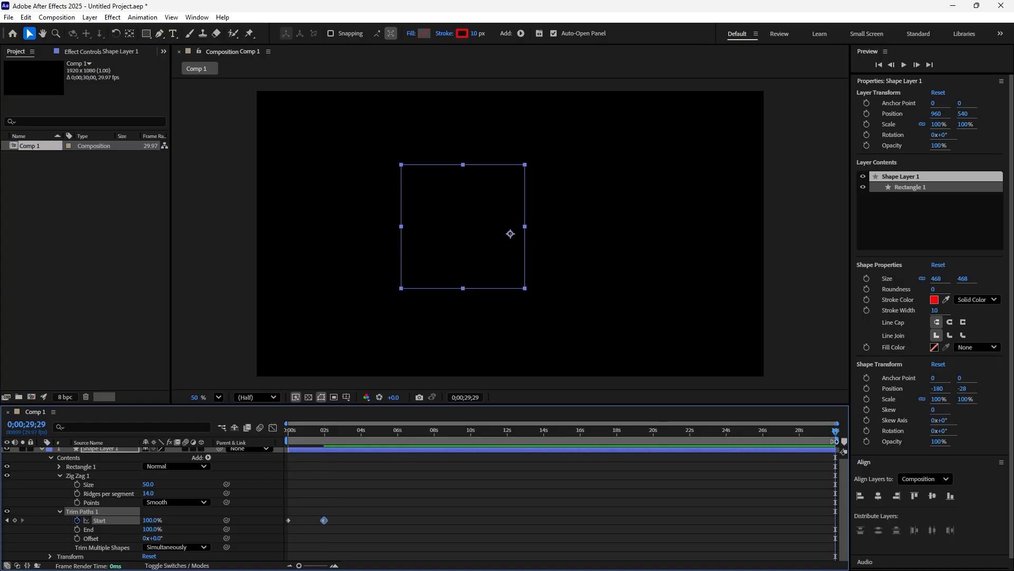
pyautogui.moveTo(842, 445); pyautogui.dragTo(324, 507)
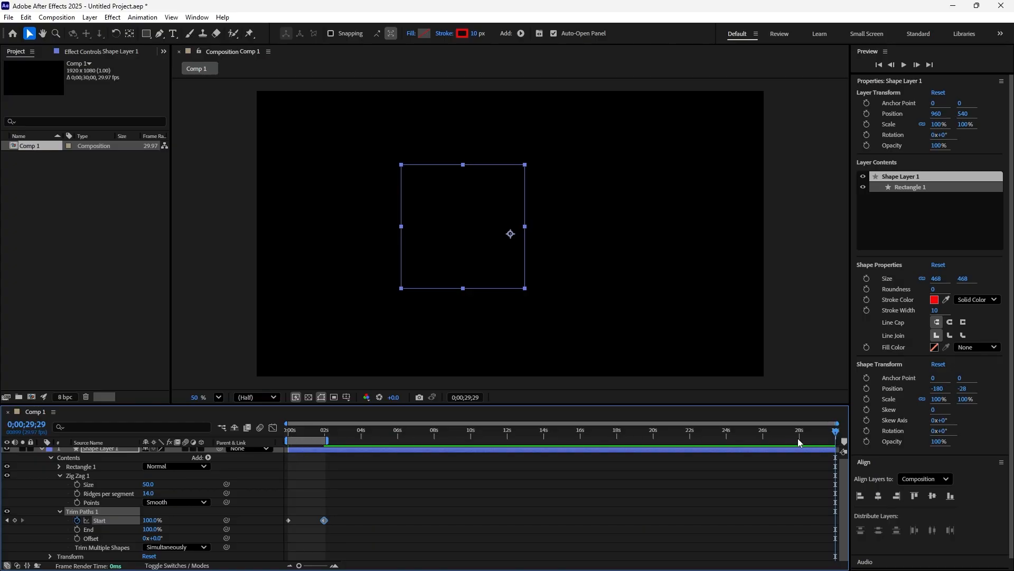
pyautogui.moveTo(835, 431); pyautogui.dragTo(261, 473)
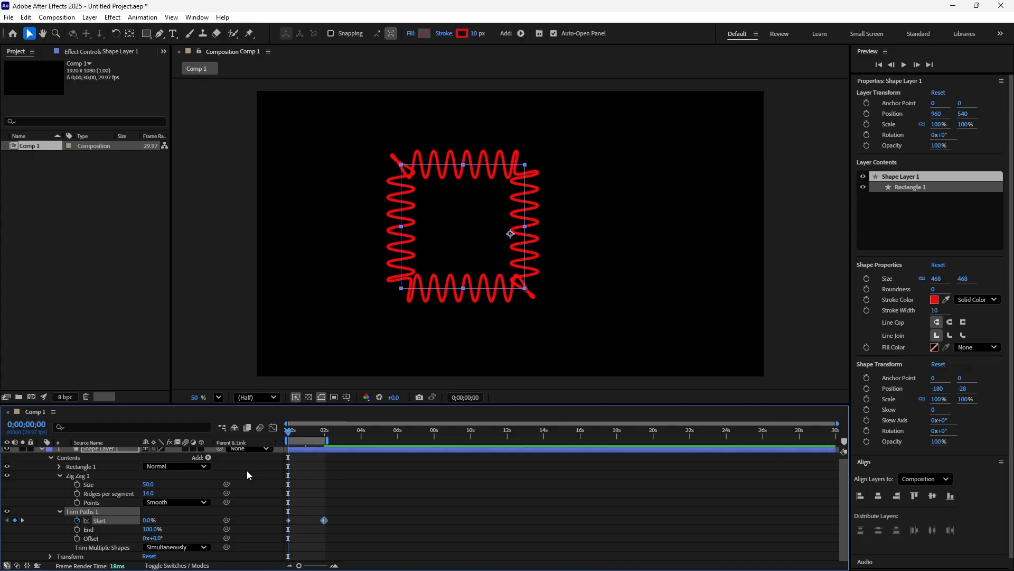
pyautogui.press('space')
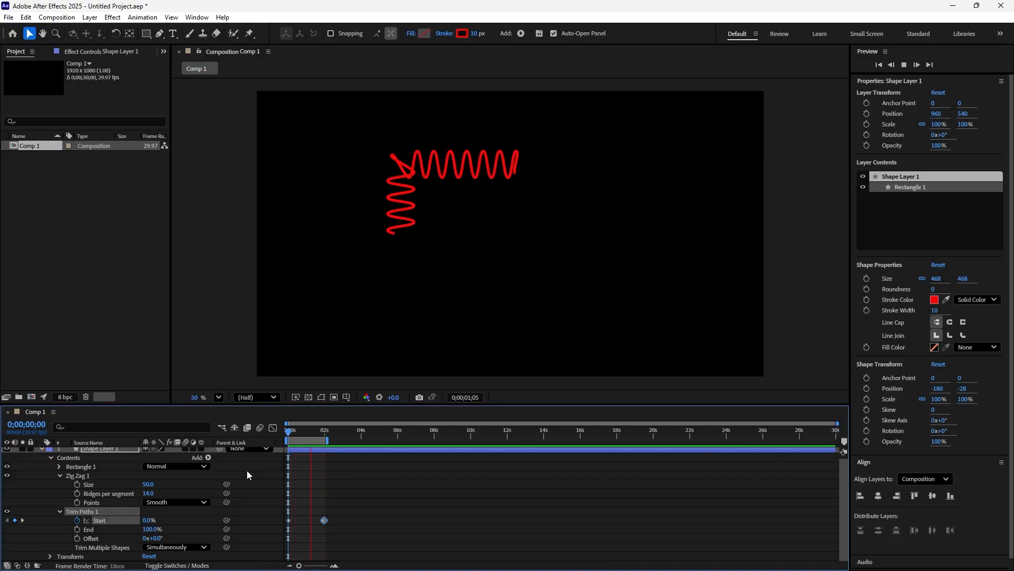
pyautogui.press('space')
# Keyframe the Trim Paths End from 100% at 0;00;00;00 to 0% at 0;00;01;29 and preview the animation
pyautogui.click(7, 520)
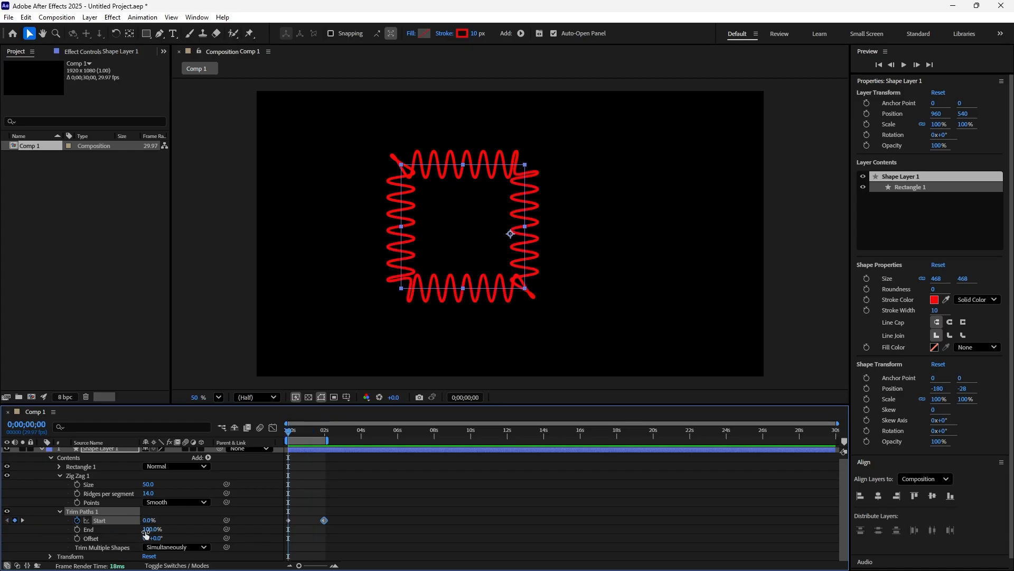
pyautogui.click(78, 529)
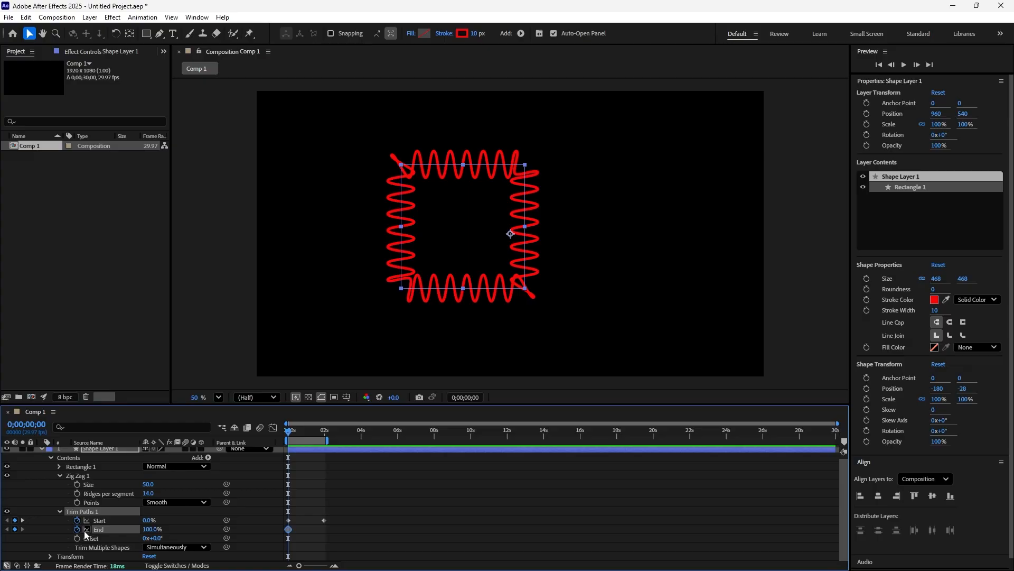
pyautogui.click(22, 520)
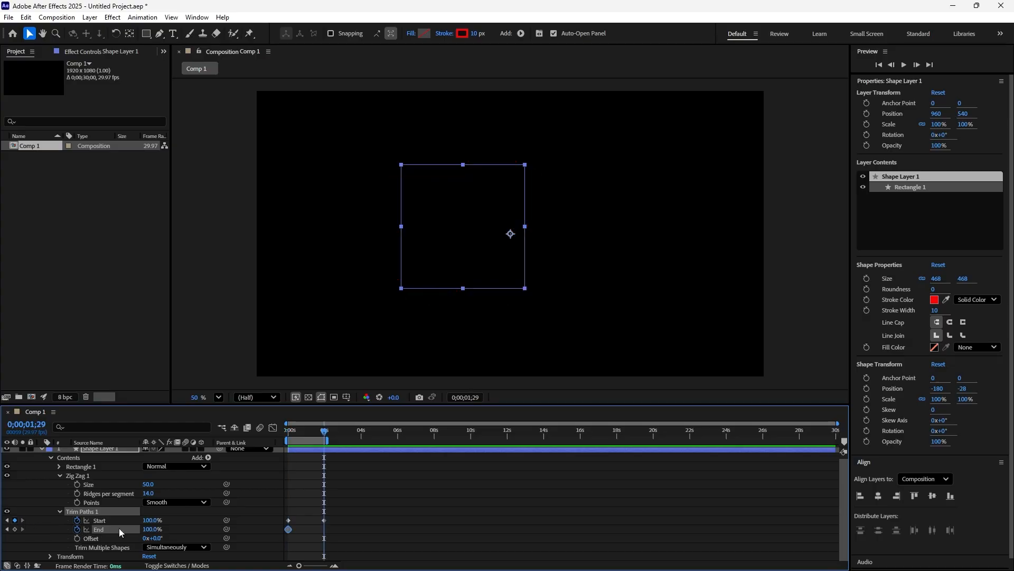
pyautogui.moveTo(148, 530); pyautogui.dragTo(118, 531)
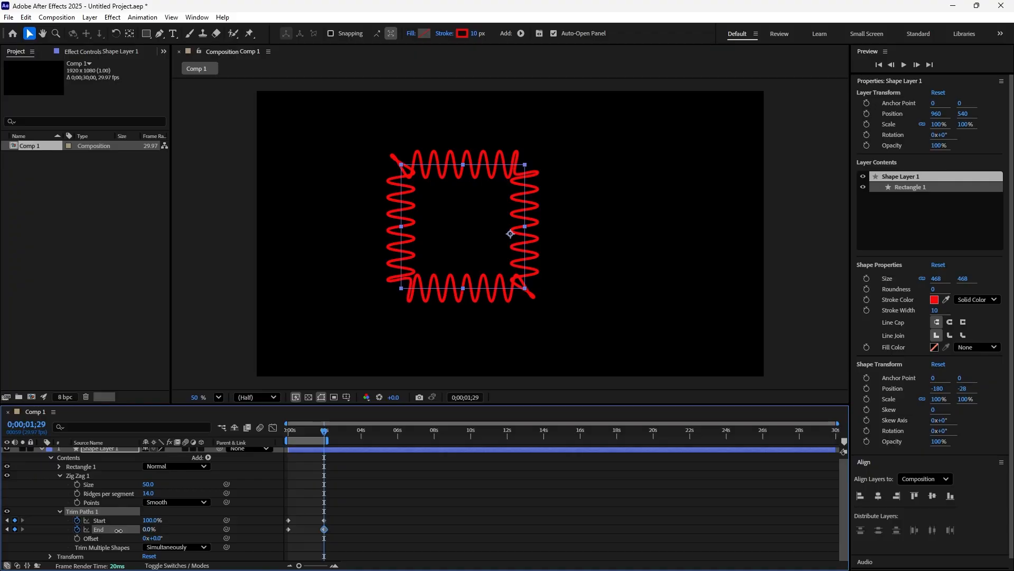
pyautogui.moveTo(324, 434); pyautogui.dragTo(279, 442)
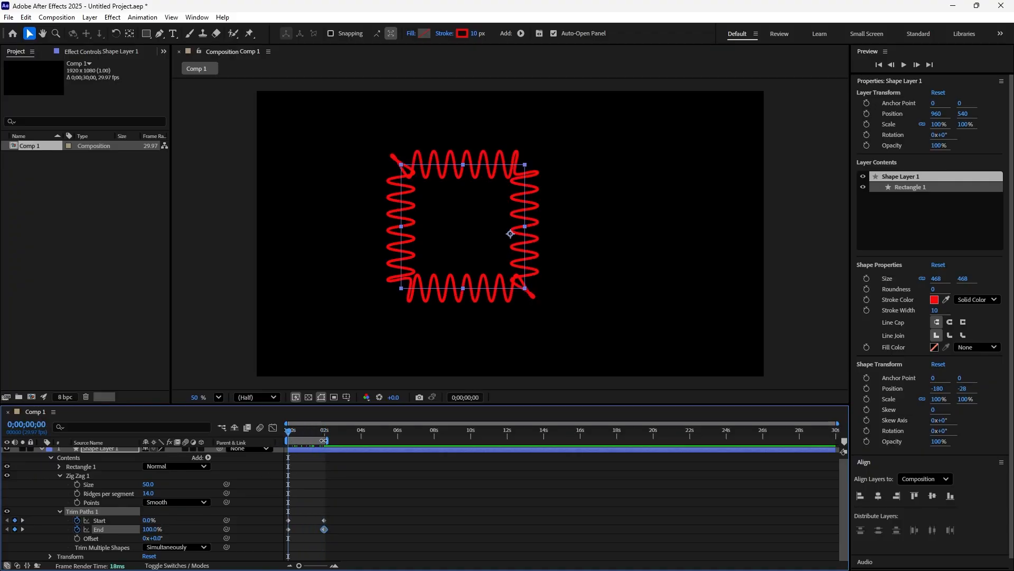
pyautogui.press('space')
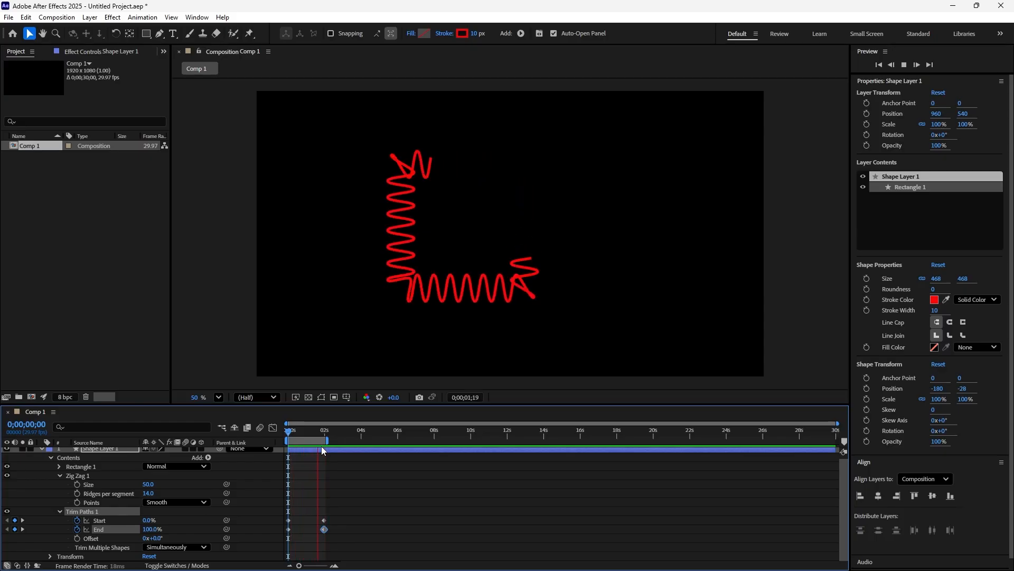
pyautogui.press('space')
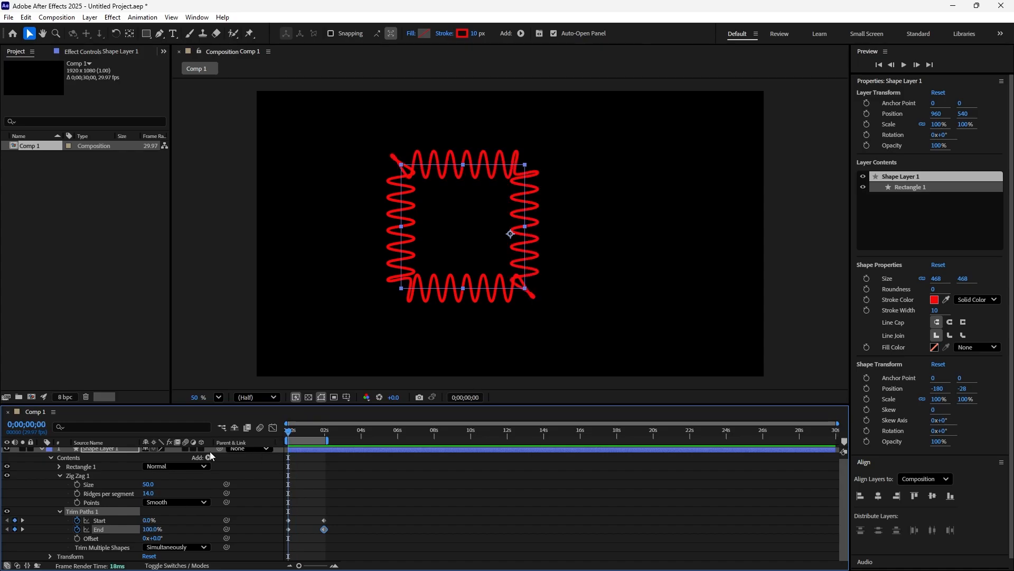
# Keyframe the Trim Paths Offset from 0 at 0;00;00;00 to -24 revolutions at 0;00;01;29 and preview the animation
pyautogui.click(77, 538)
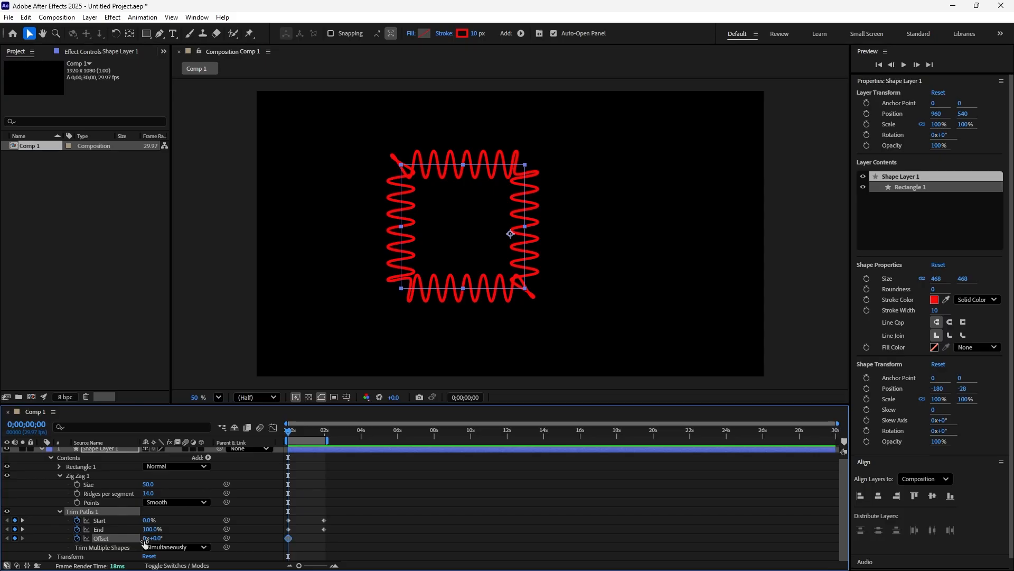
pyautogui.click(22, 521)
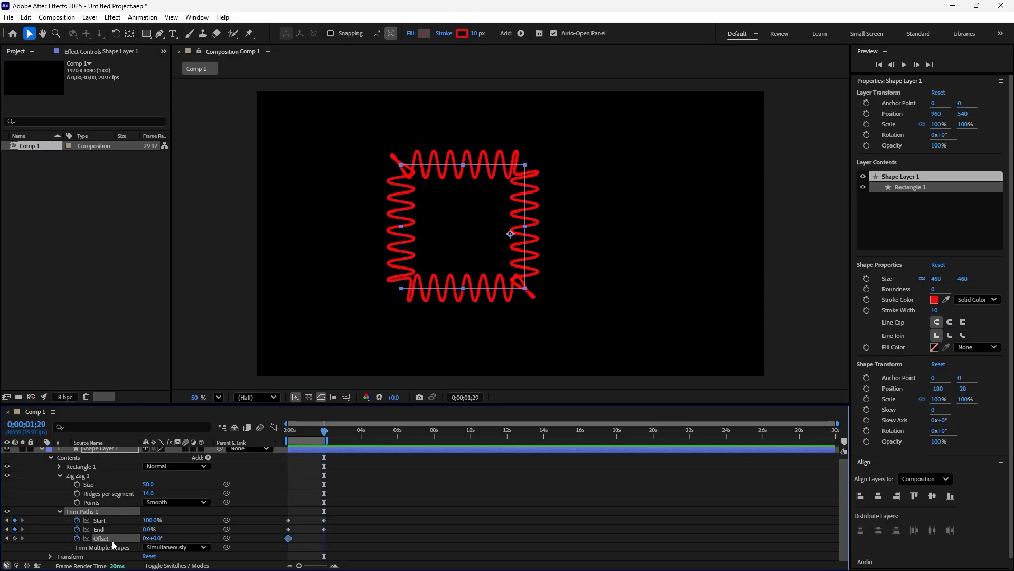
pyautogui.moveTo(145, 538); pyautogui.dragTo(132, 542)
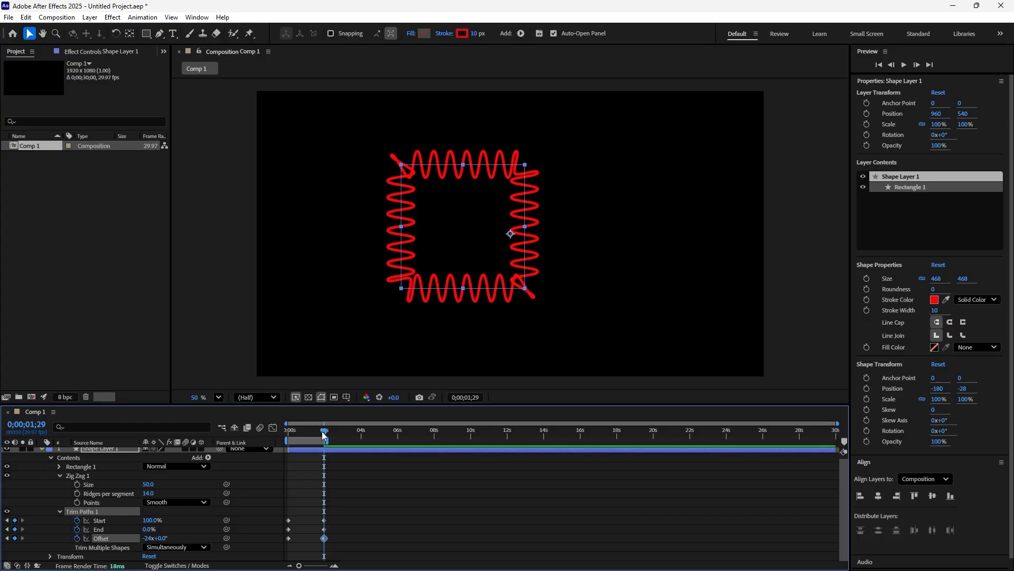
pyautogui.moveTo(324, 431); pyautogui.dragTo(273, 445)
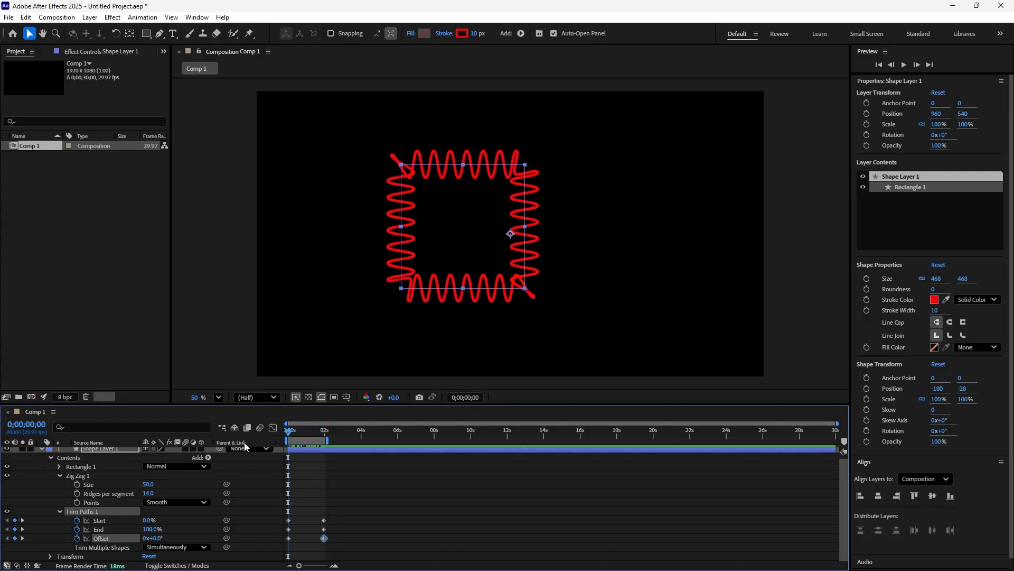
pyautogui.press('space')
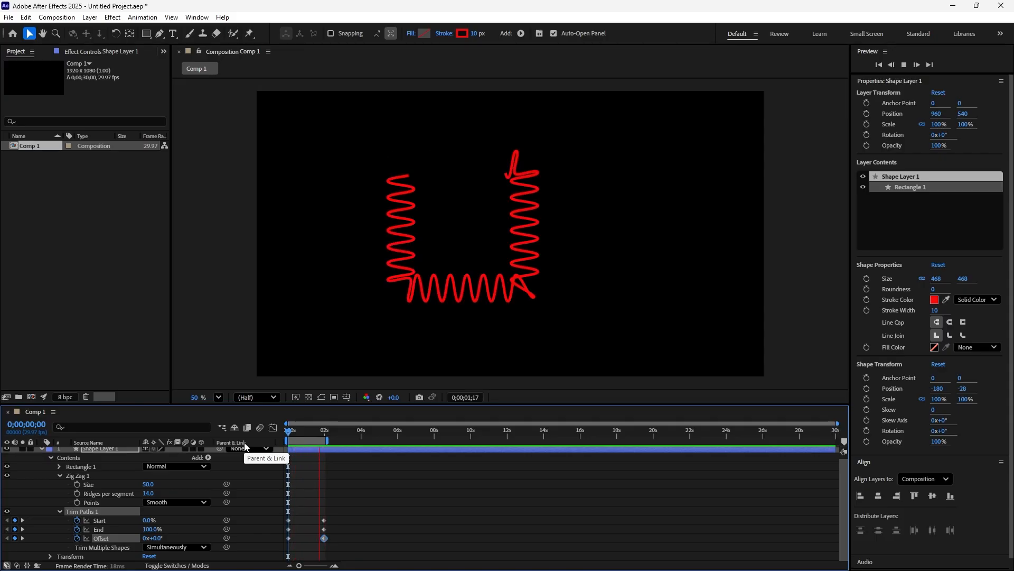
pyautogui.moveTo(327, 436); pyautogui.dragTo(280, 436)
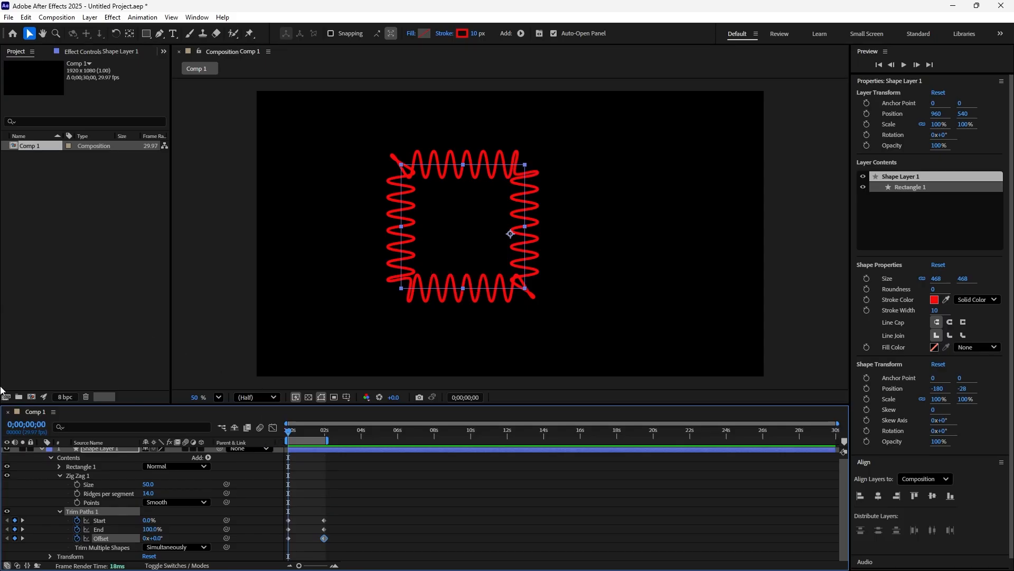
# Delete the zigzag square's shape layer from the composition
pyautogui.click(59, 511)
pyautogui.moveTo(365, 138); pyautogui.dragTo(603, 345)
pyautogui.press('Delete')
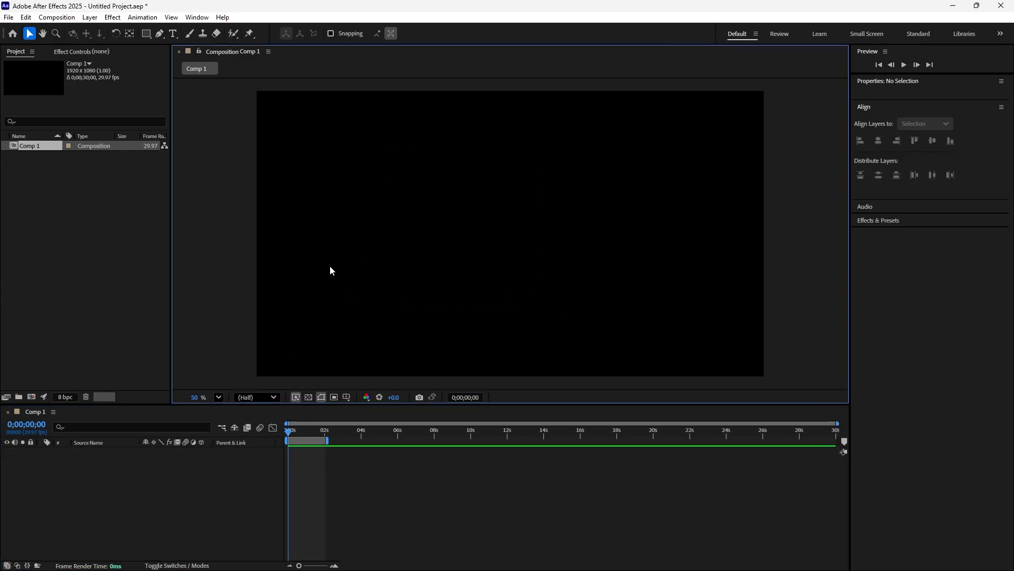
# Draw a straight horizontal line with the Pen tool across the middle of the composition, using the 10 px red stroke
pyautogui.click(159, 34)
pyautogui.click(331, 239)
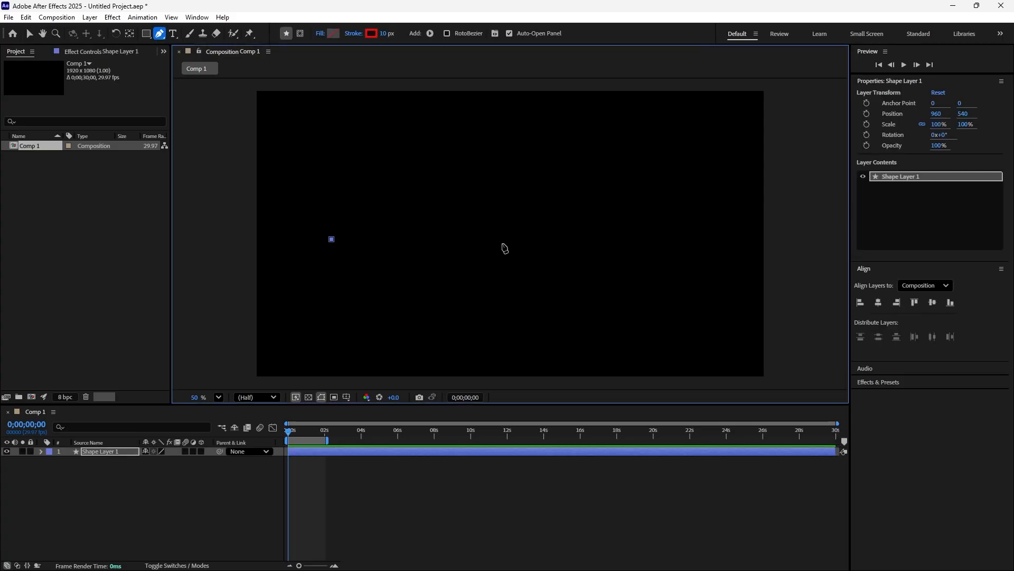
pyautogui.click(586, 240)
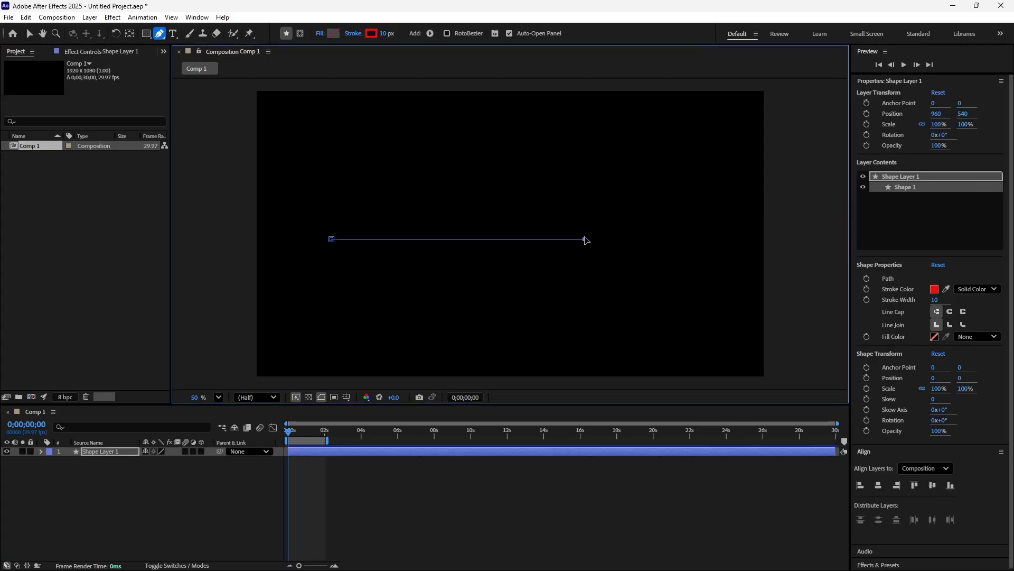
pyautogui.press('v')
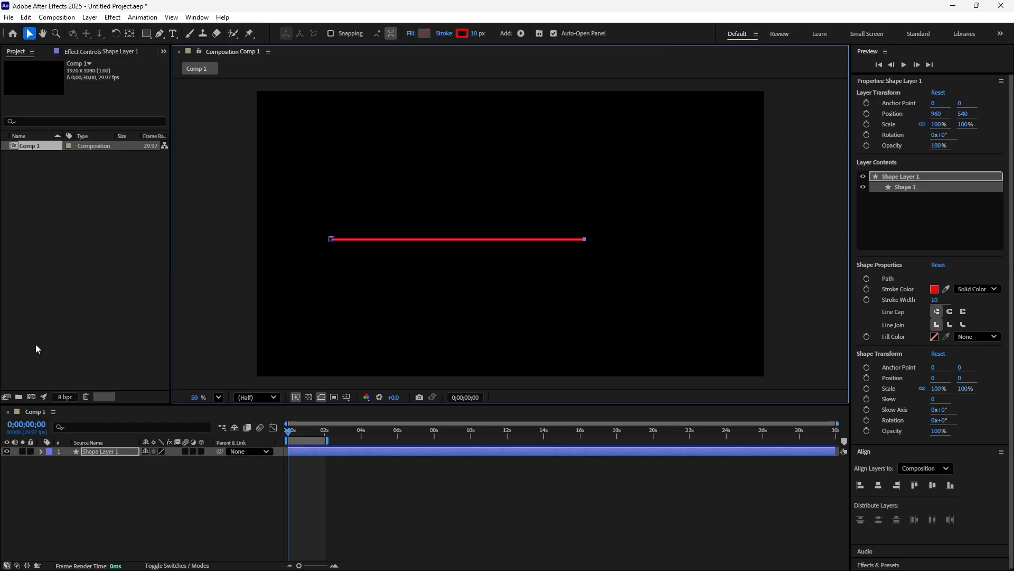
# Add a Zig Zag operator to the line layer's contents and expand its properties
pyautogui.click(50, 463)
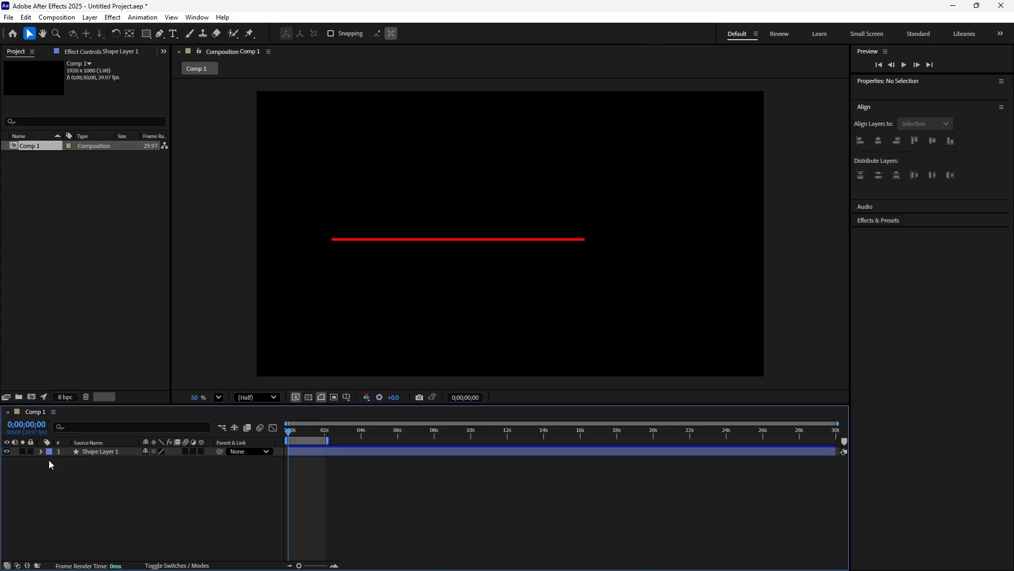
pyautogui.click(40, 452)
pyautogui.click(62, 461)
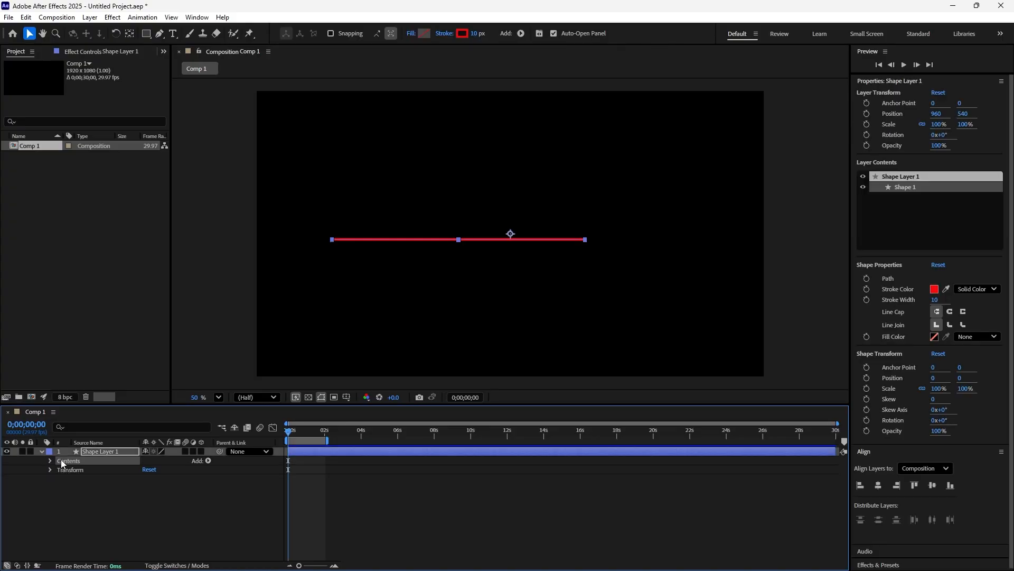
pyautogui.click(208, 461)
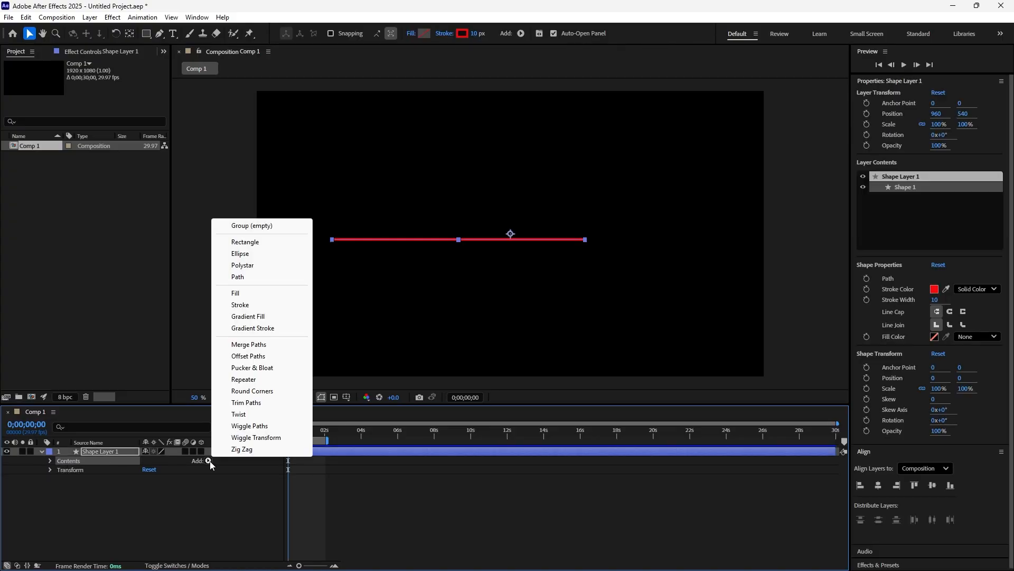
pyautogui.click(241, 450)
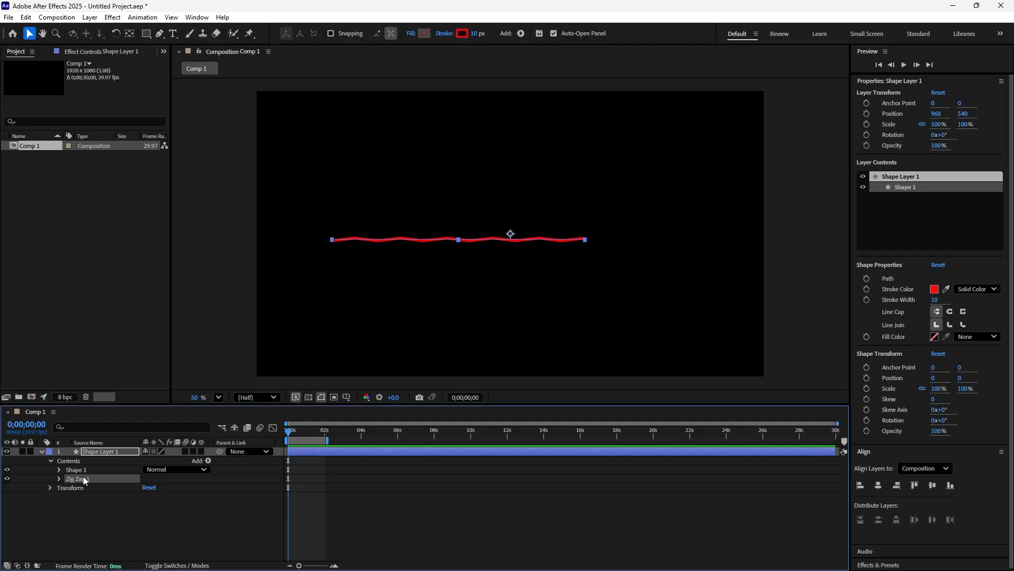
pyautogui.click(60, 478)
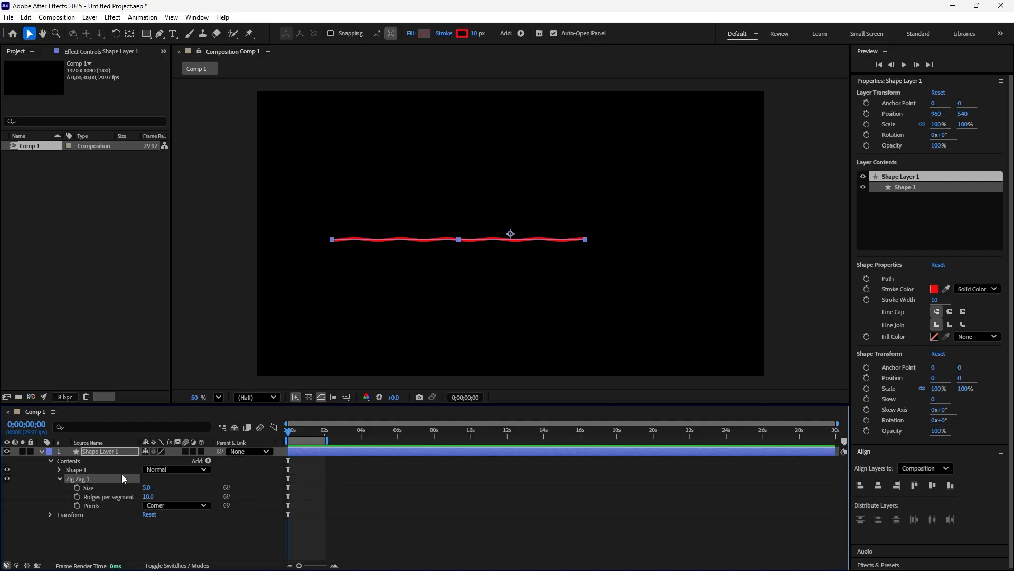
# Set the line's Zig Zag size to 27, ridges per segment to 16 and points to Smooth
pyautogui.click(147, 491)
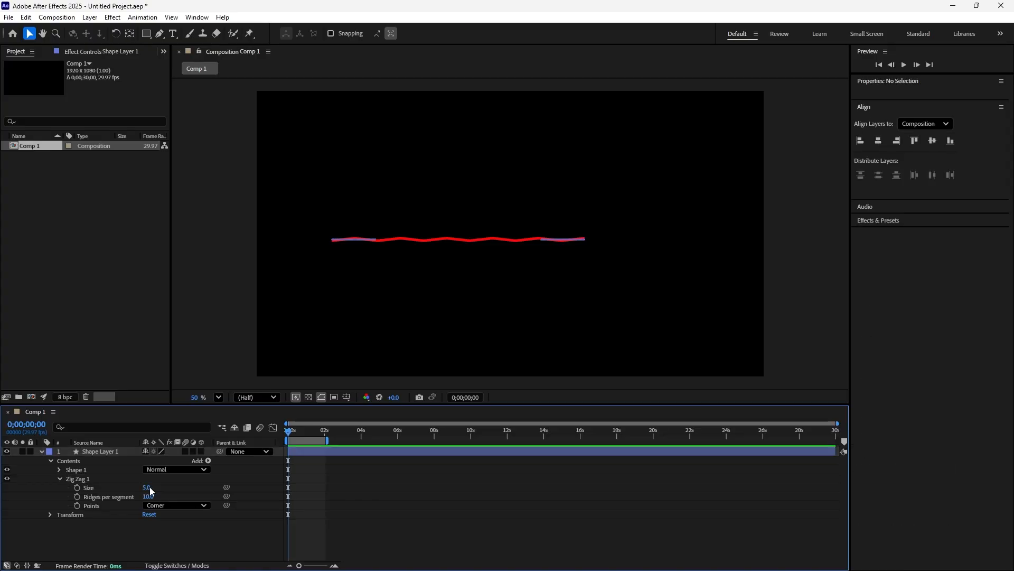
pyautogui.click(131, 487)
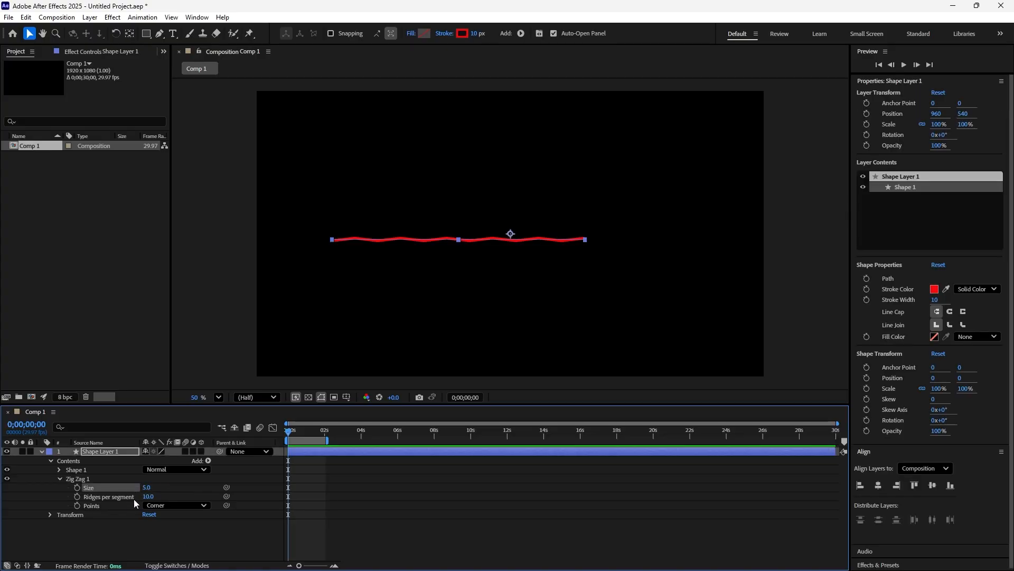
pyautogui.moveTo(146, 487); pyautogui.dragTo(155, 488)
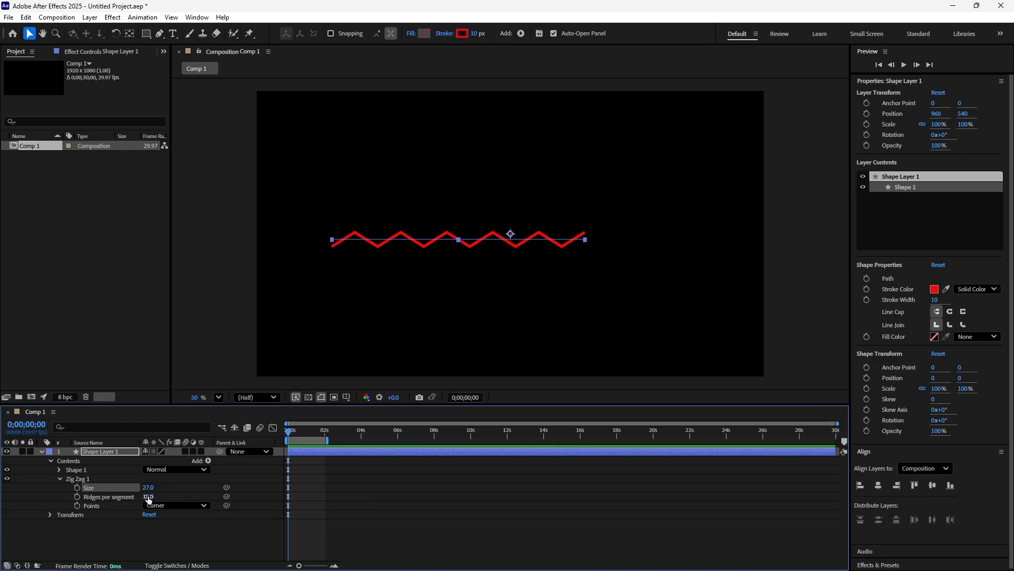
pyautogui.moveTo(148, 498); pyautogui.dragTo(151, 496)
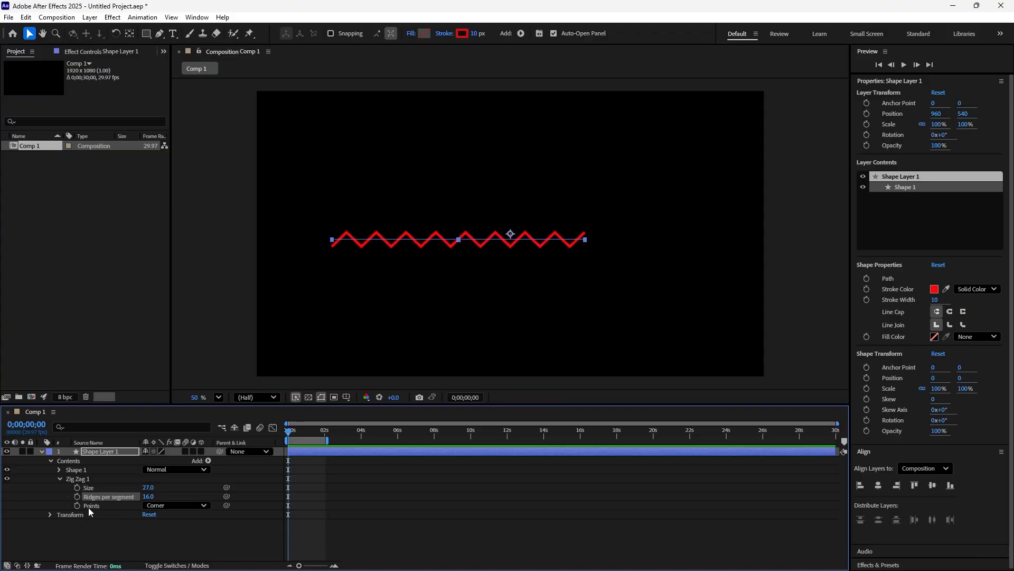
pyautogui.click(201, 505)
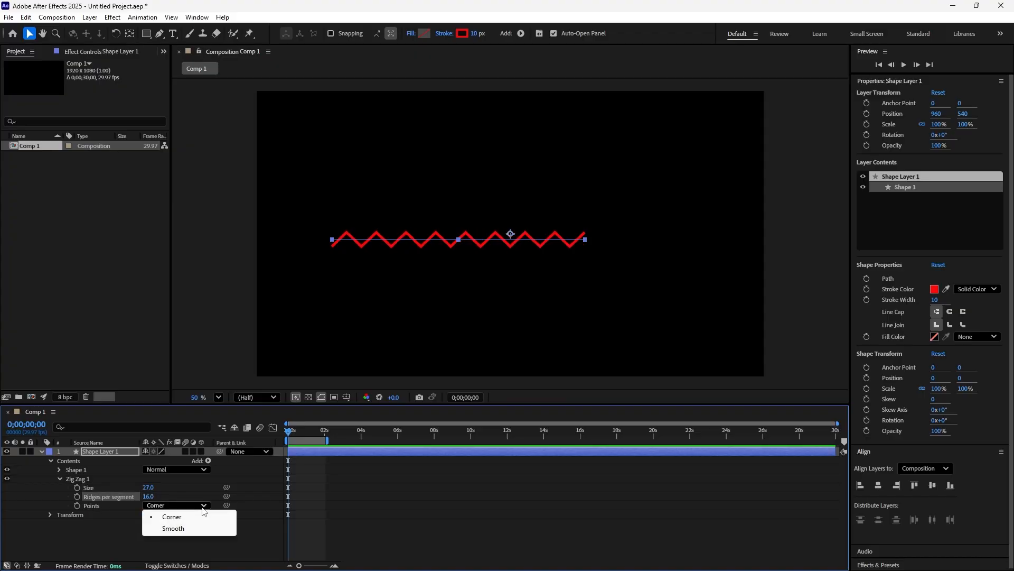
pyautogui.click(173, 529)
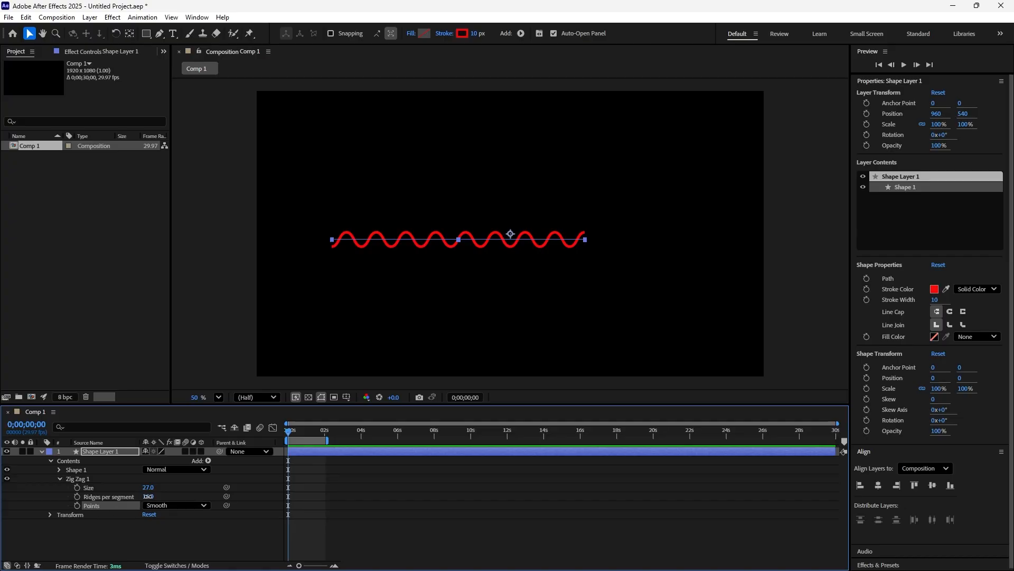
# Set the Zig Zag ridges per segment to 14, and add an expanded Trim Paths operator to the line layer's contents
pyautogui.moveTo(148, 496)
pyautogui.mouseDown()
pyautogui.moveTo(159, 496)
pyautogui.moveTo(148, 496)
pyautogui.mouseUp()
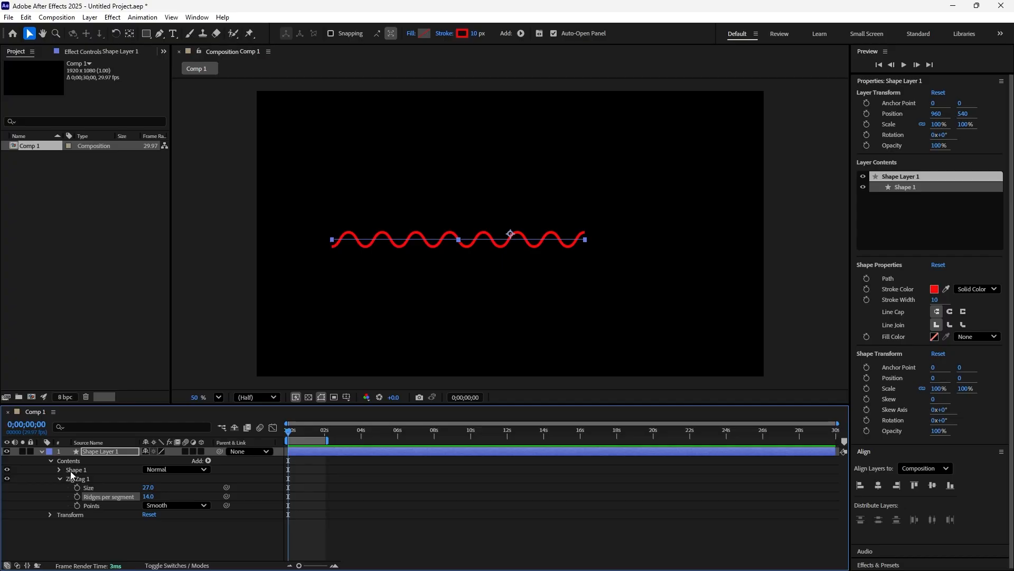
pyautogui.click(209, 460)
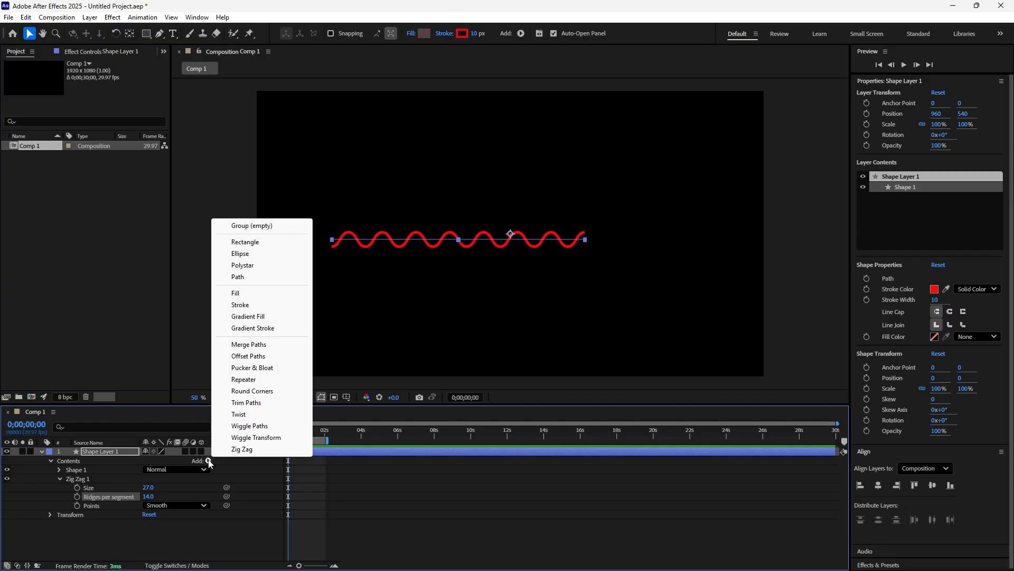
pyautogui.click(246, 403)
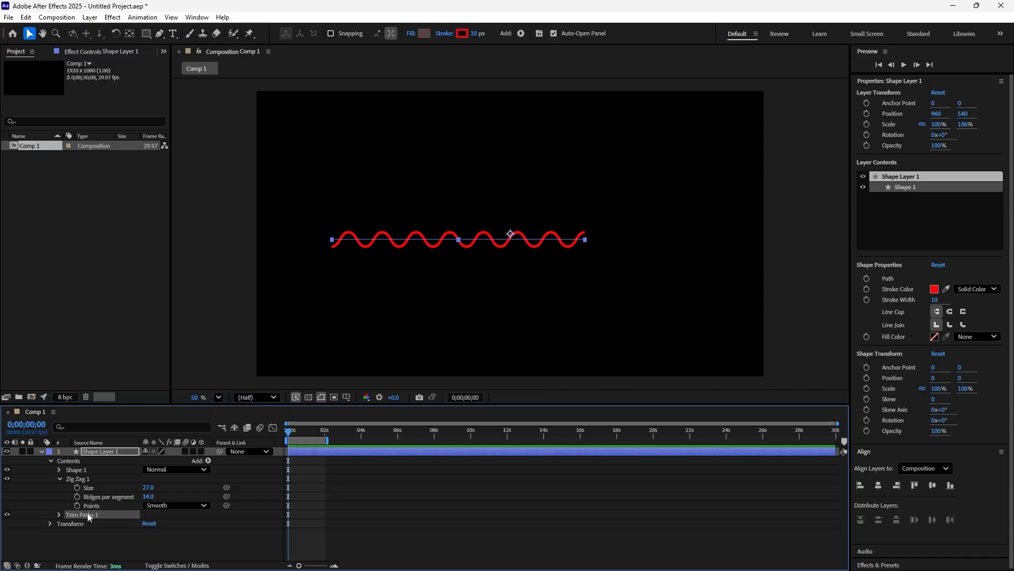
pyautogui.click(61, 516)
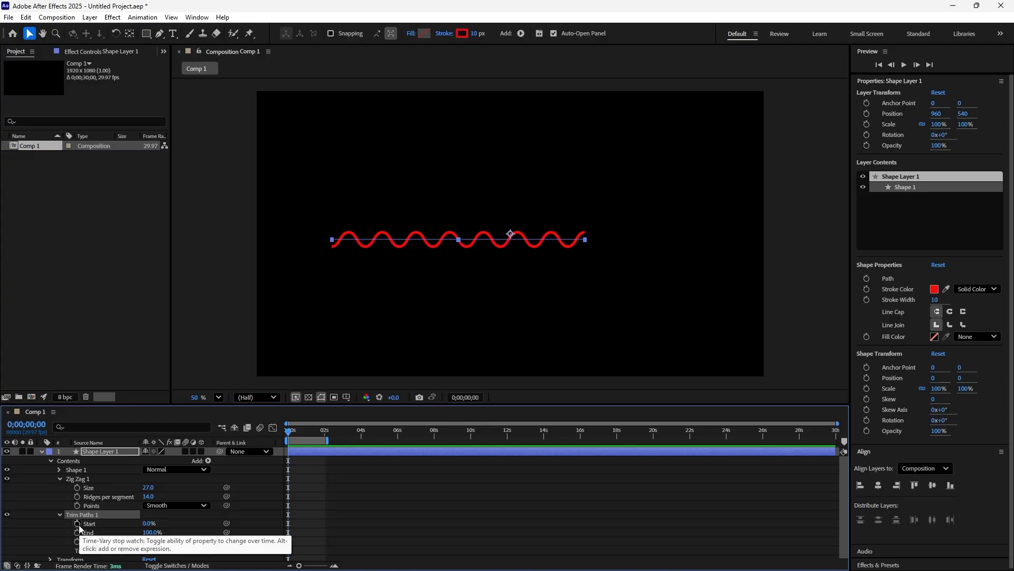
# Keyframe the Trim Paths Start from 0% at the beginning to 100% at 0;00;02;02, and preview the animation
pyautogui.click(77, 524)
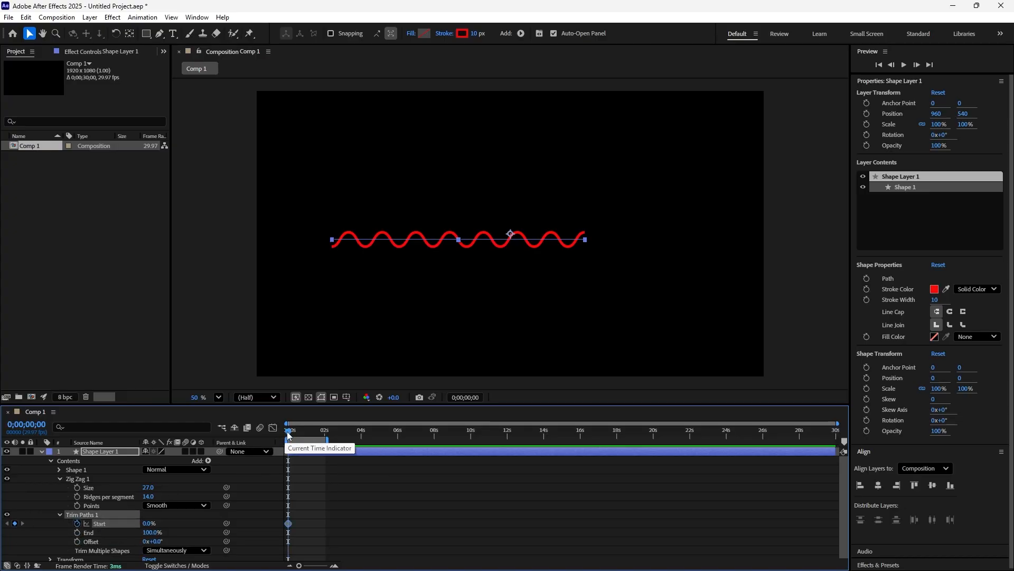
pyautogui.click(317, 444)
pyautogui.moveTo(317, 443); pyautogui.dragTo(325, 444)
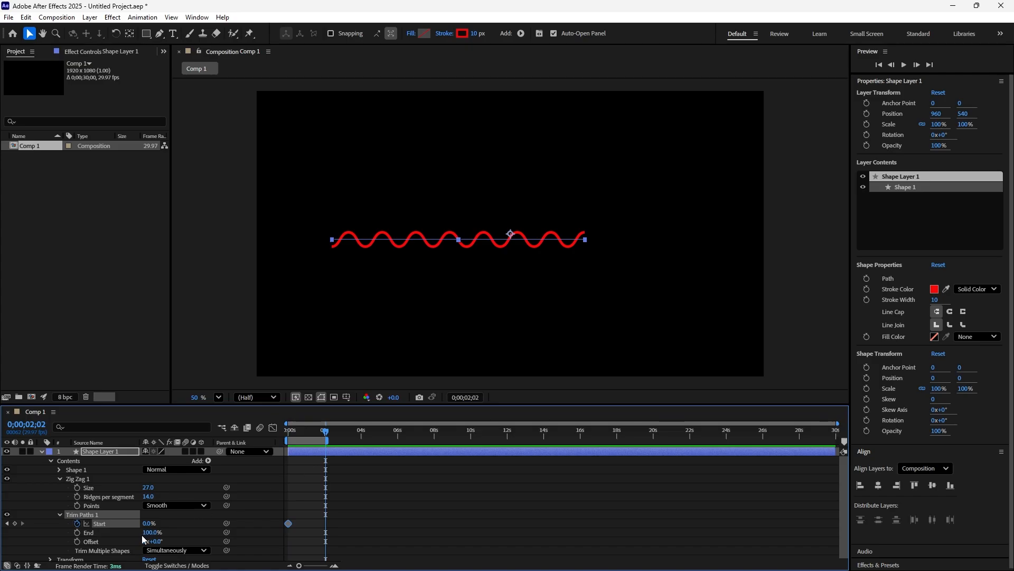
pyautogui.moveTo(147, 523); pyautogui.dragTo(196, 523)
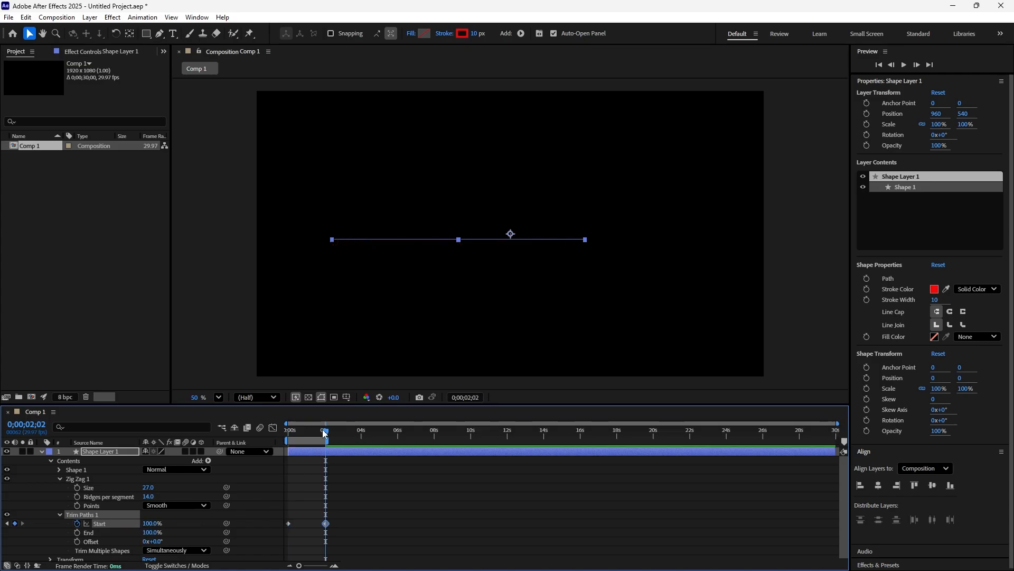
pyautogui.press('space')
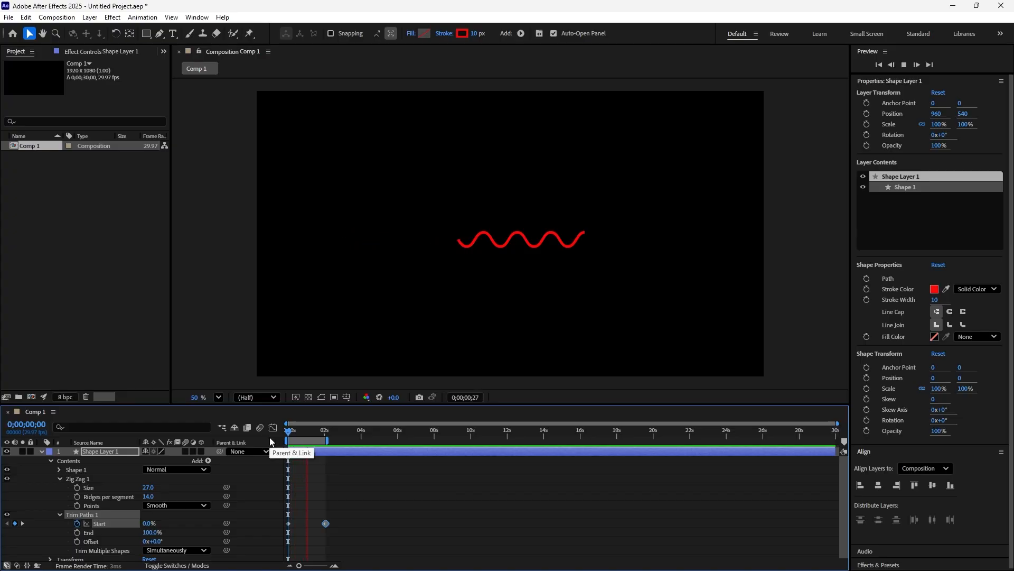
pyautogui.press('space')
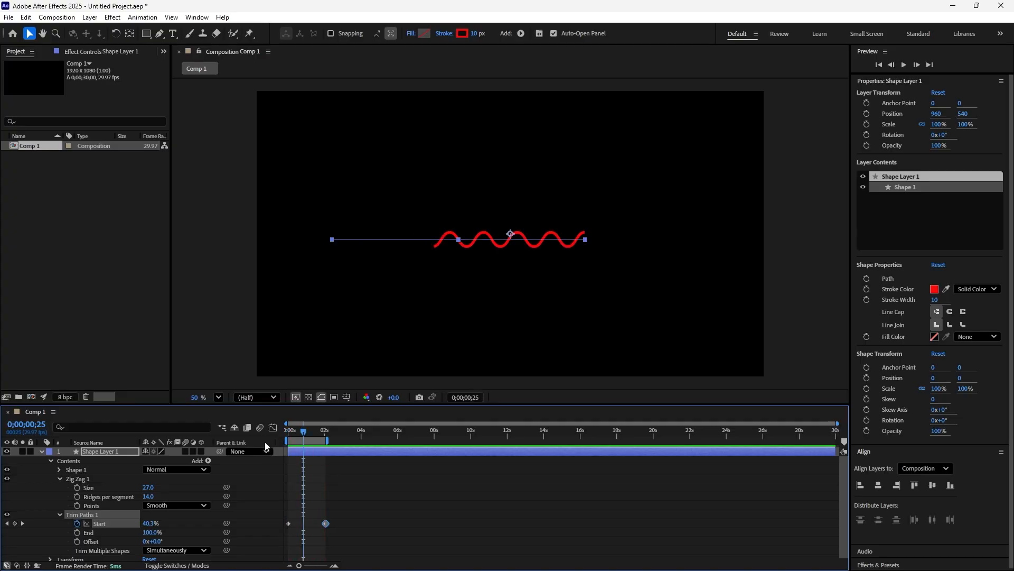
# Keyframe the Trim Paths End from 100% at the first frame to 0% at 0;00;02;02, and preview it
pyautogui.moveTo(303, 431); pyautogui.dragTo(279, 440)
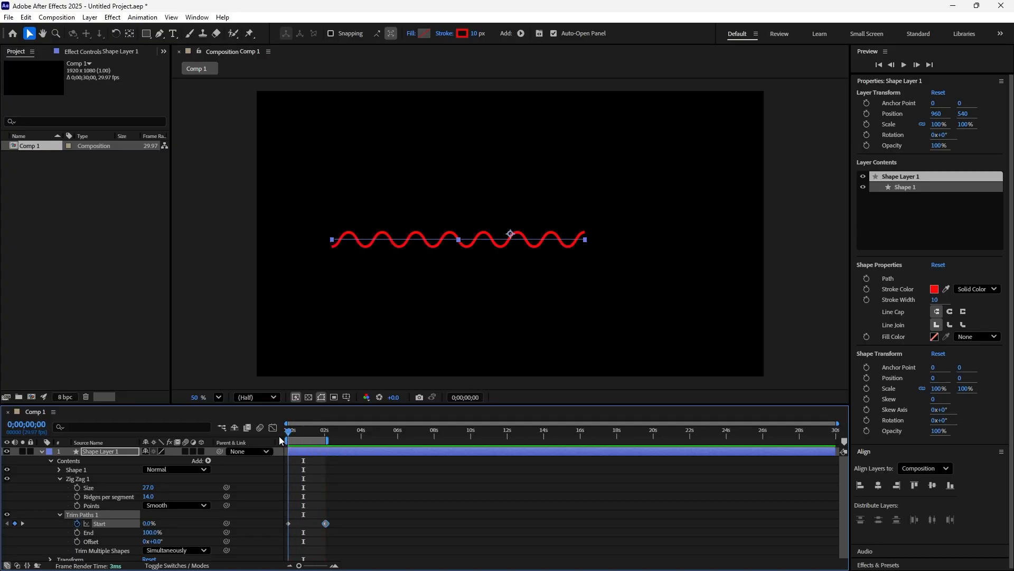
pyautogui.click(77, 533)
pyautogui.click(23, 523)
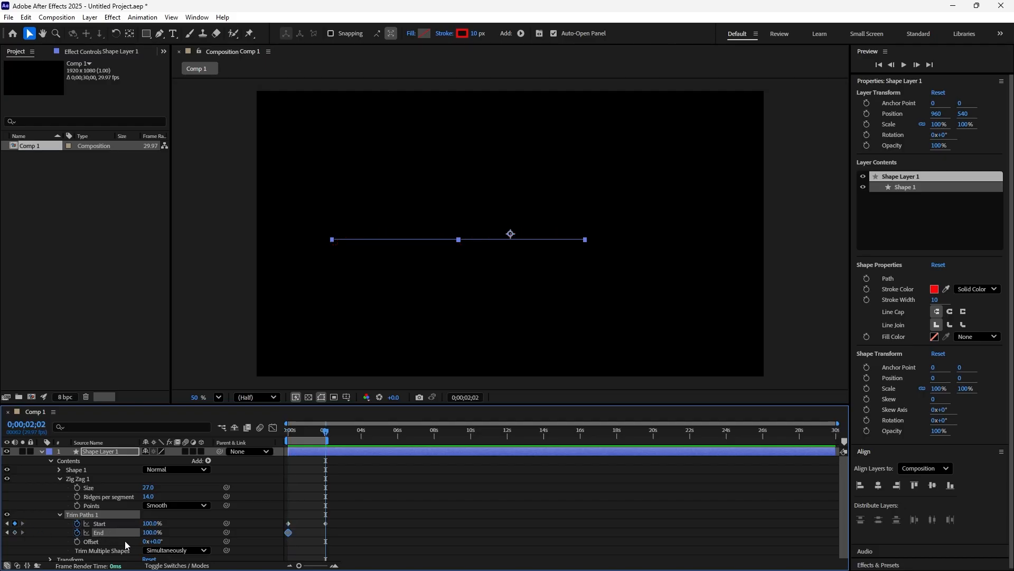
pyautogui.moveTo(169, 533); pyautogui.dragTo(98, 532)
pyautogui.press('space')
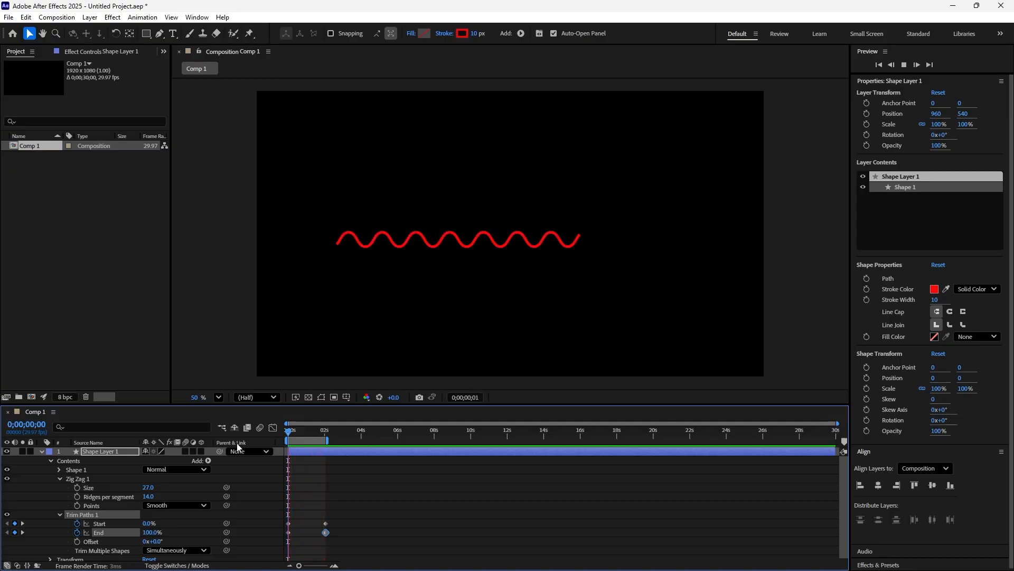
pyautogui.press('space')
# Keyframe the Trim Paths Offset from 0x+0.0° at the first frame to -22x+0.0° at 0;00;02;02, and preview it
pyautogui.click(291, 434)
pyautogui.moveTo(291, 434); pyautogui.dragTo(280, 436)
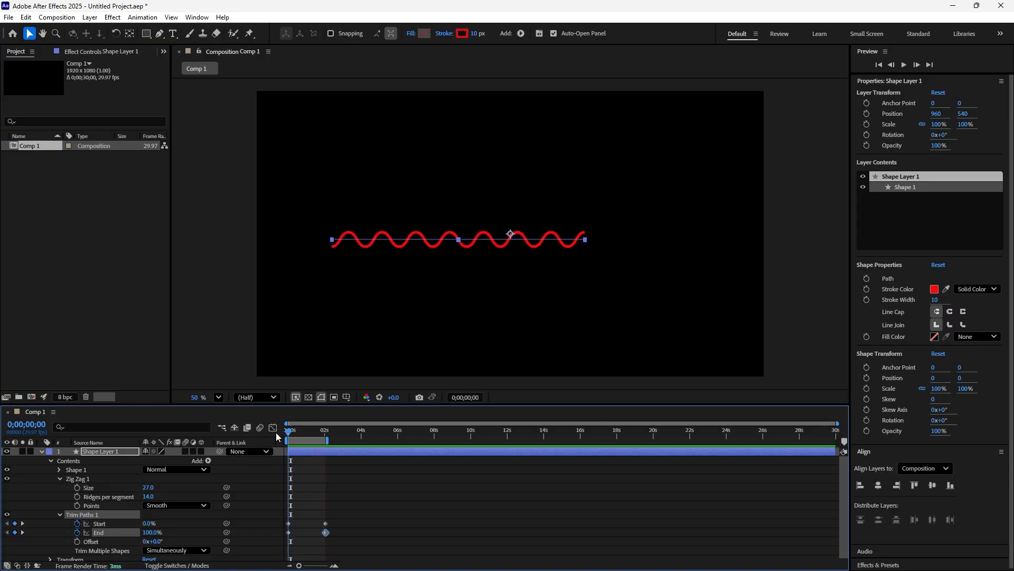
pyautogui.click(77, 541)
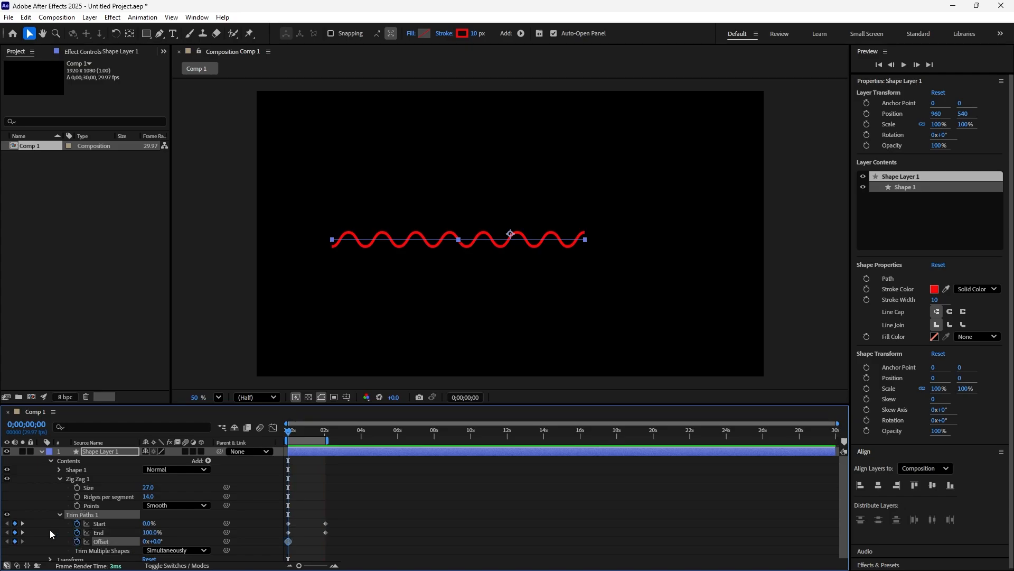
pyautogui.click(23, 523)
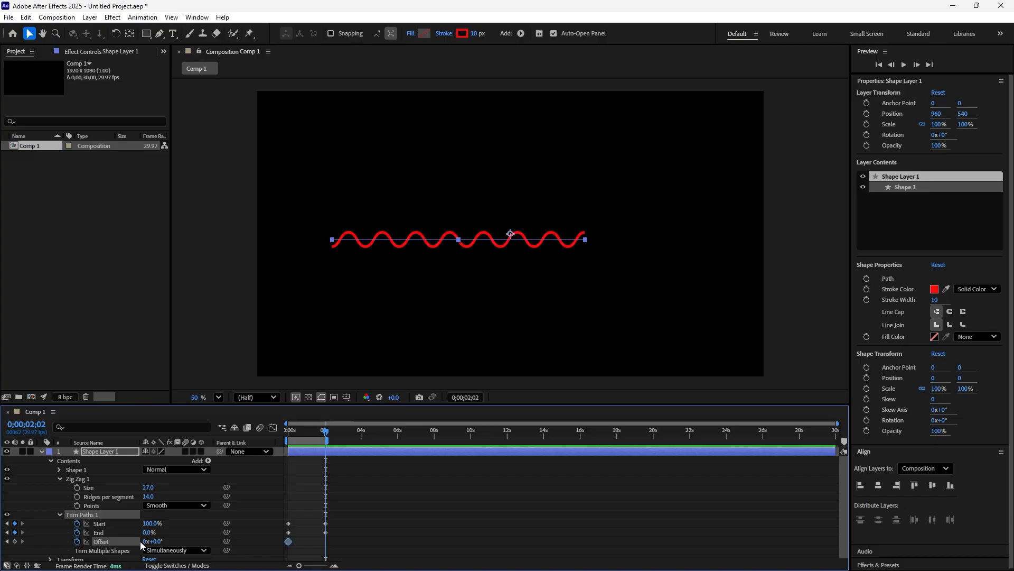
pyautogui.moveTo(144, 541)
pyautogui.mouseDown()
pyautogui.moveTo(157, 542)
pyautogui.moveTo(138, 542)
pyautogui.mouseUp()
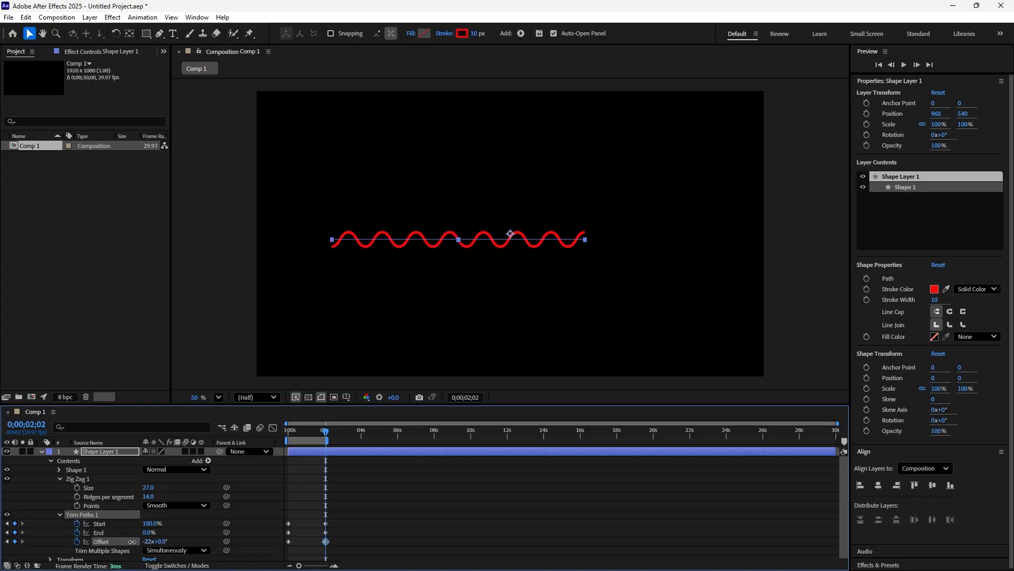
pyautogui.moveTo(324, 431); pyautogui.dragTo(277, 441)
pyautogui.press('space')
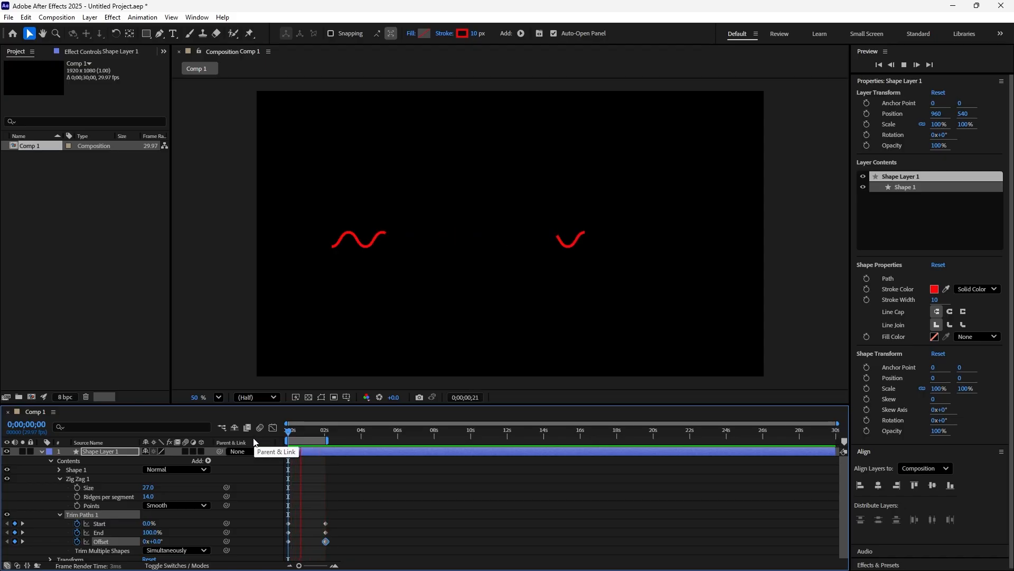
pyautogui.press('space')
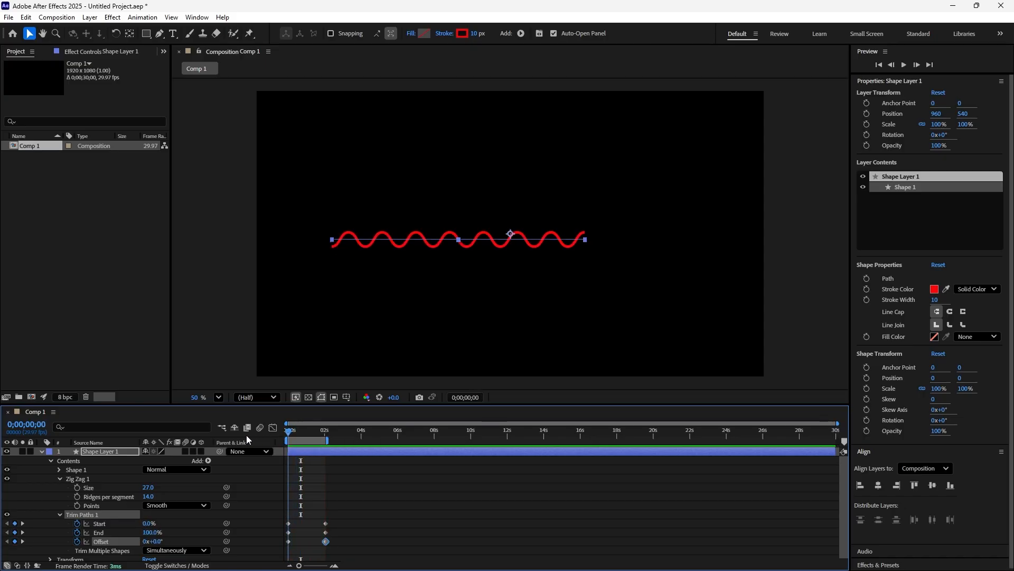
# Collapse Trim Paths, move it above Zig Zag in the layer's contents, and preview the result
pyautogui.click(60, 514)
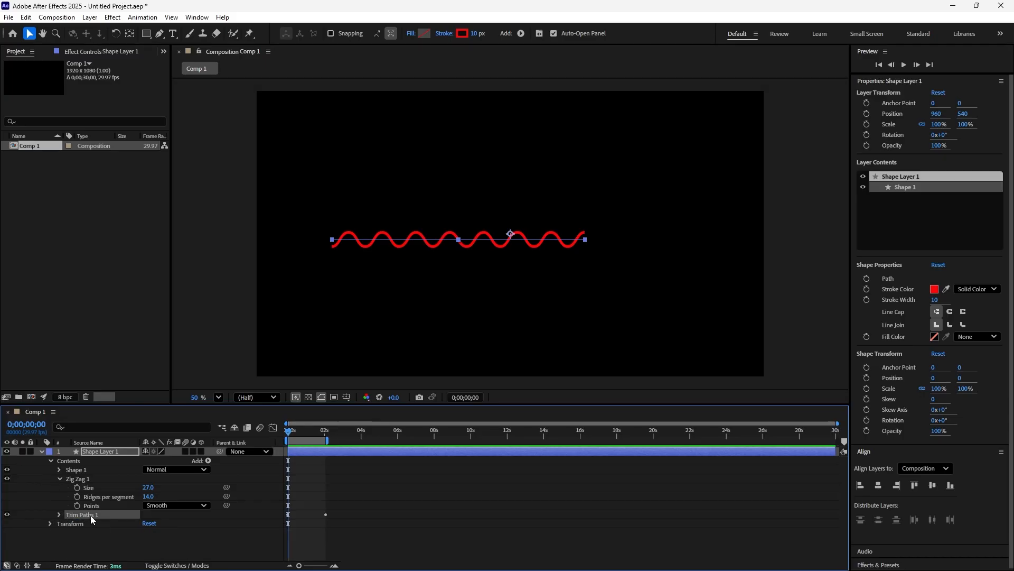
pyautogui.moveTo(90, 515); pyautogui.dragTo(98, 475)
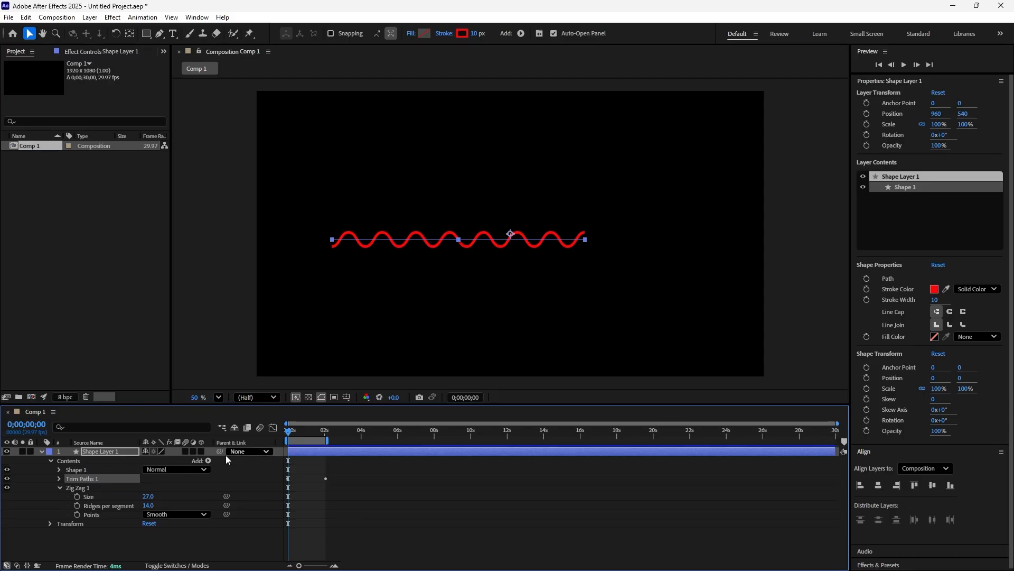
pyautogui.press('space')
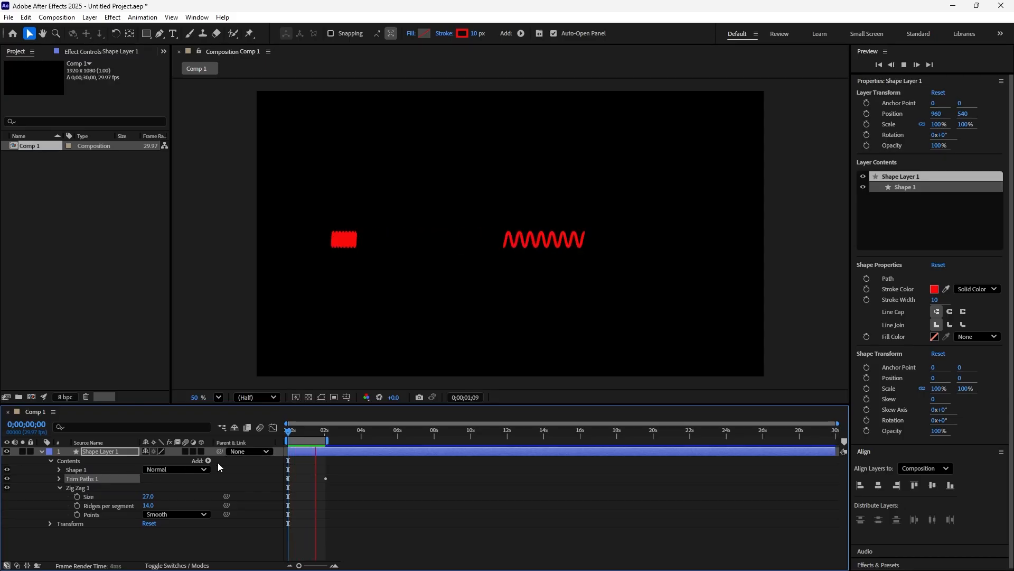
pyautogui.press('space')
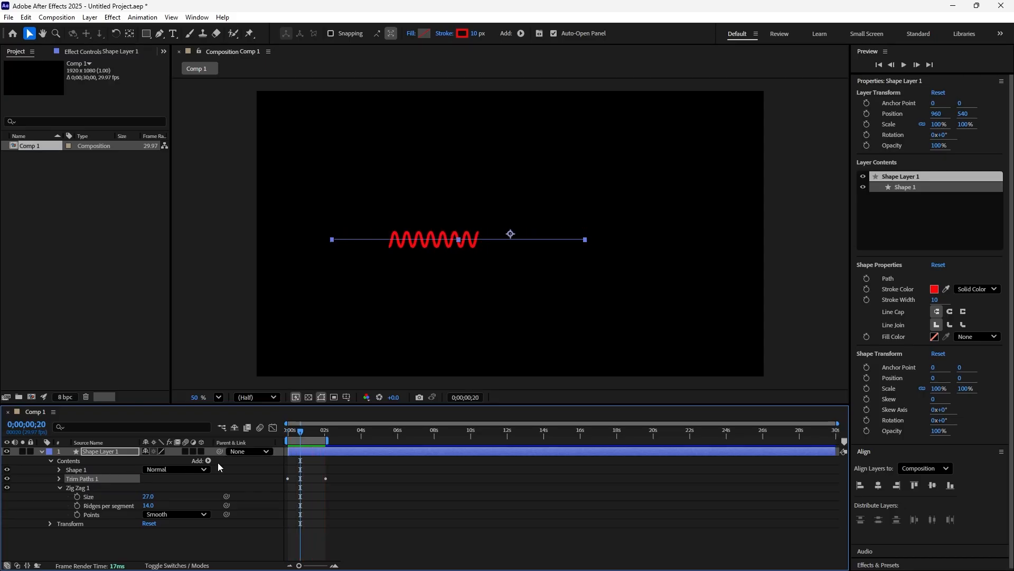
# Expand the reordered Trim Paths properties and replay the wave animation from the first frame
pyautogui.click(59, 479)
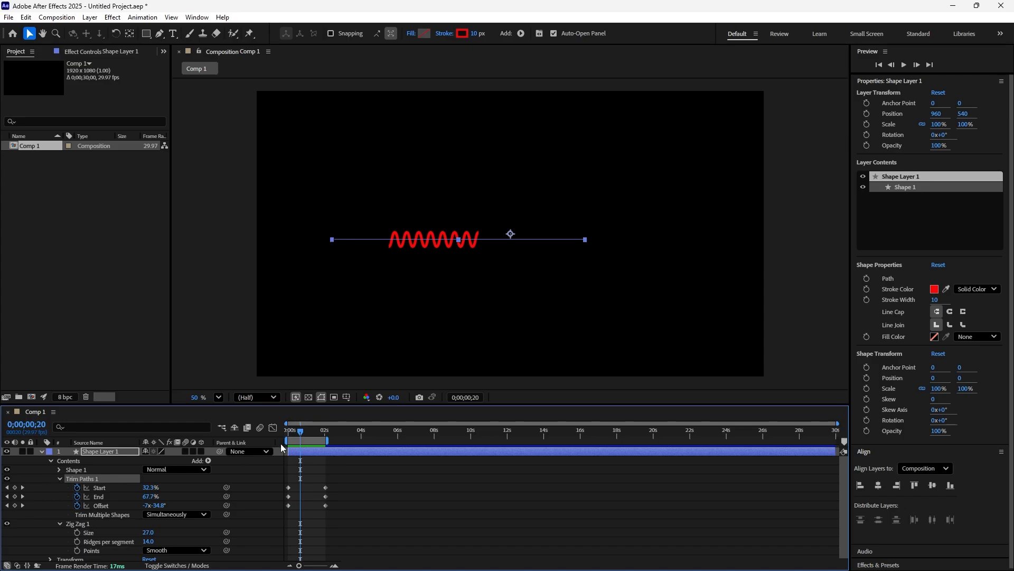
pyautogui.press('Home')
pyautogui.press('space')
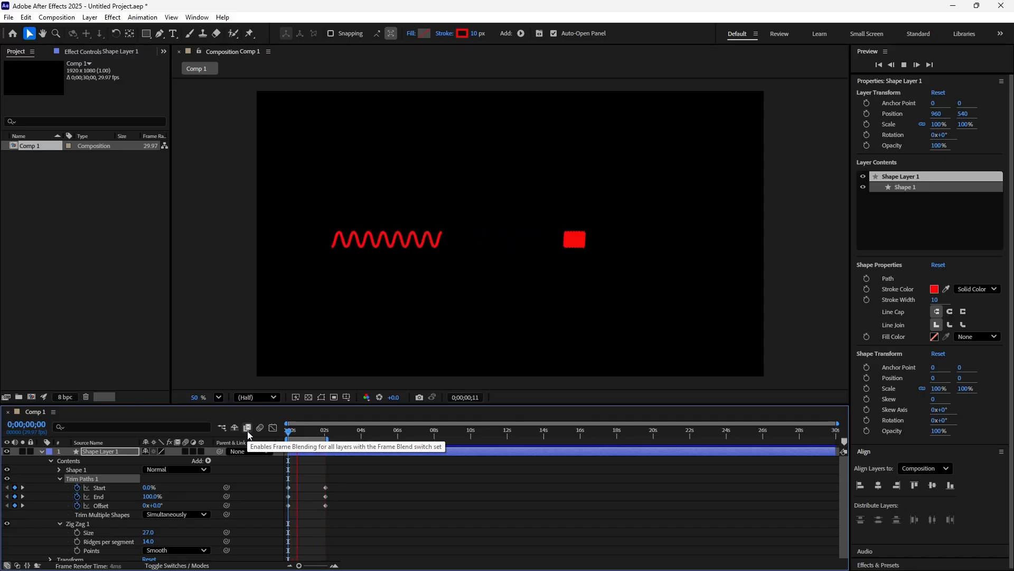
pyautogui.press('space')
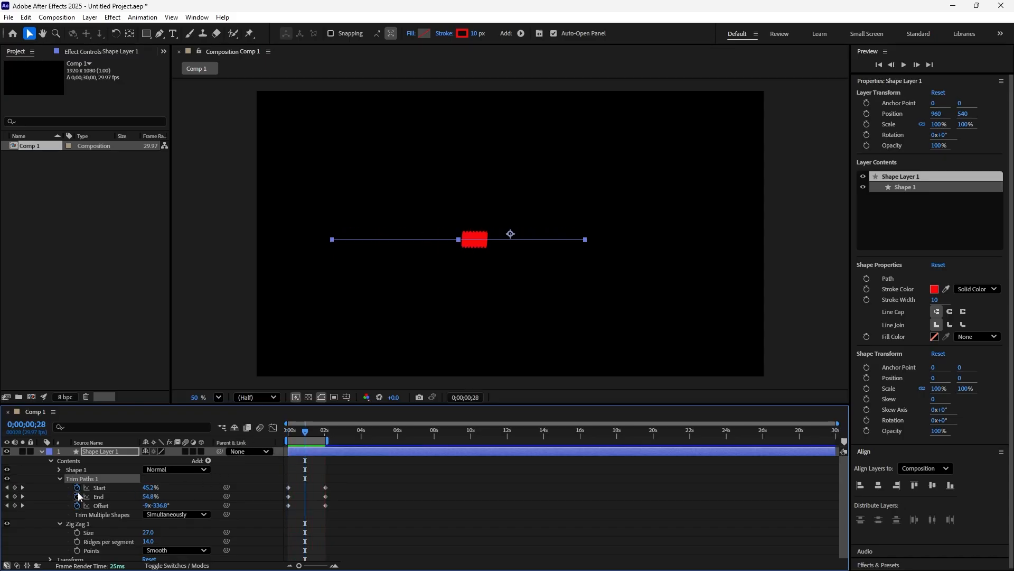
# Change the Trim Paths Offset keyframe at 0;00;02;02 to -29x+0.0° and preview the animation from the start
pyautogui.moveTo(306, 435); pyautogui.dragTo(289, 438)
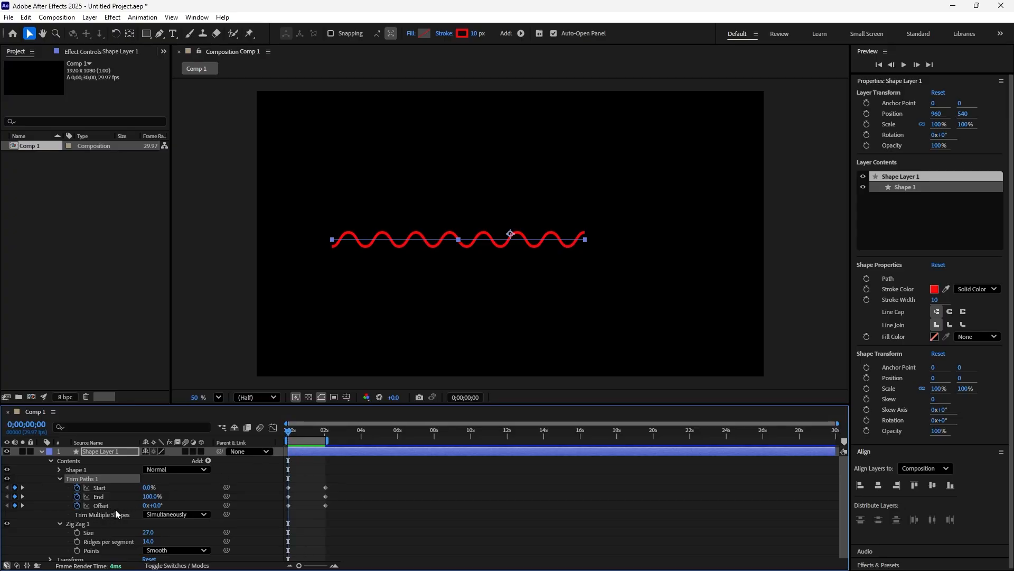
pyautogui.click(22, 505)
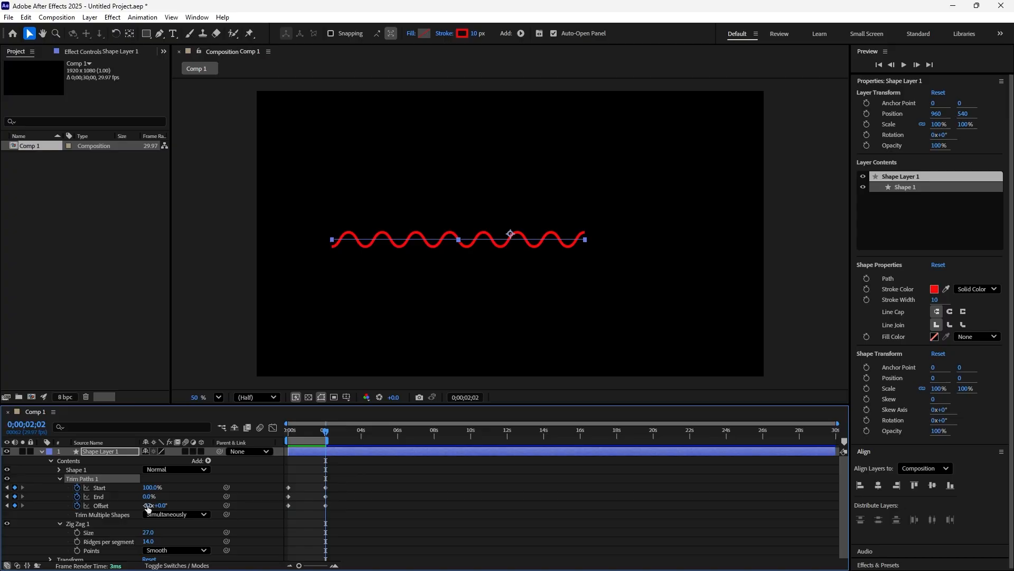
pyautogui.moveTo(148, 505); pyautogui.dragTo(142, 505)
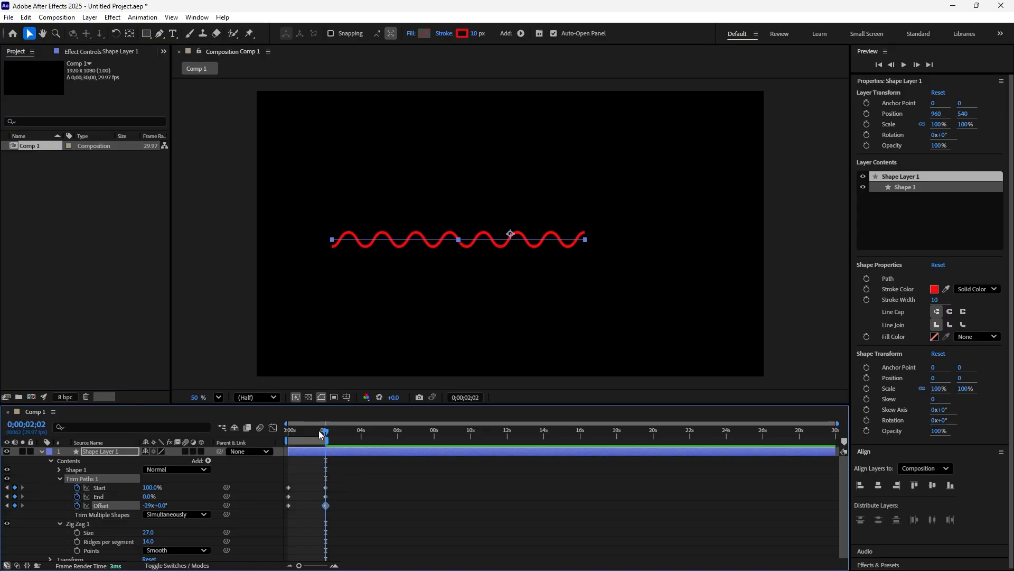
pyautogui.moveTo(319, 434); pyautogui.dragTo(277, 441)
pyautogui.press('space')
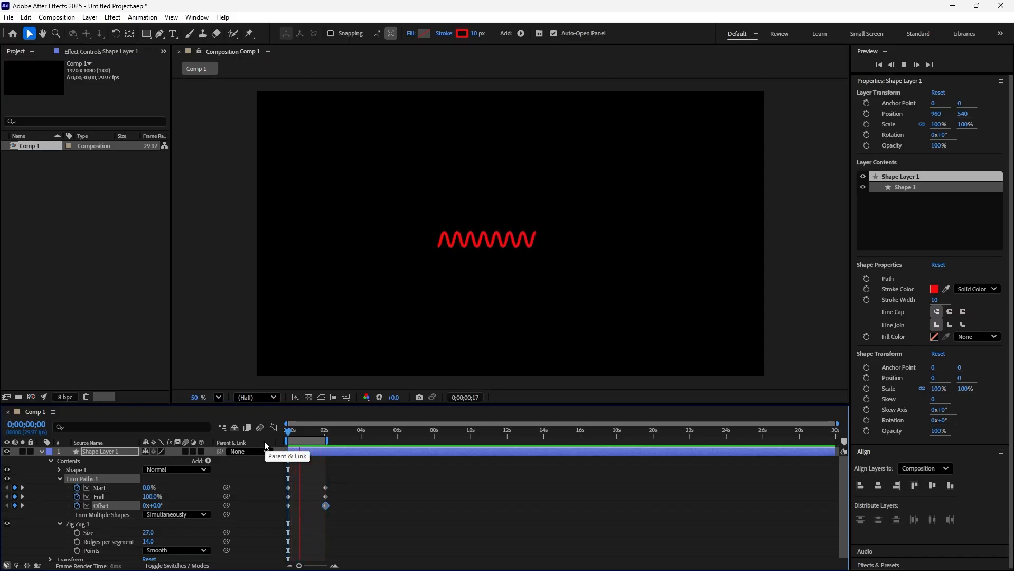
pyautogui.press('space')
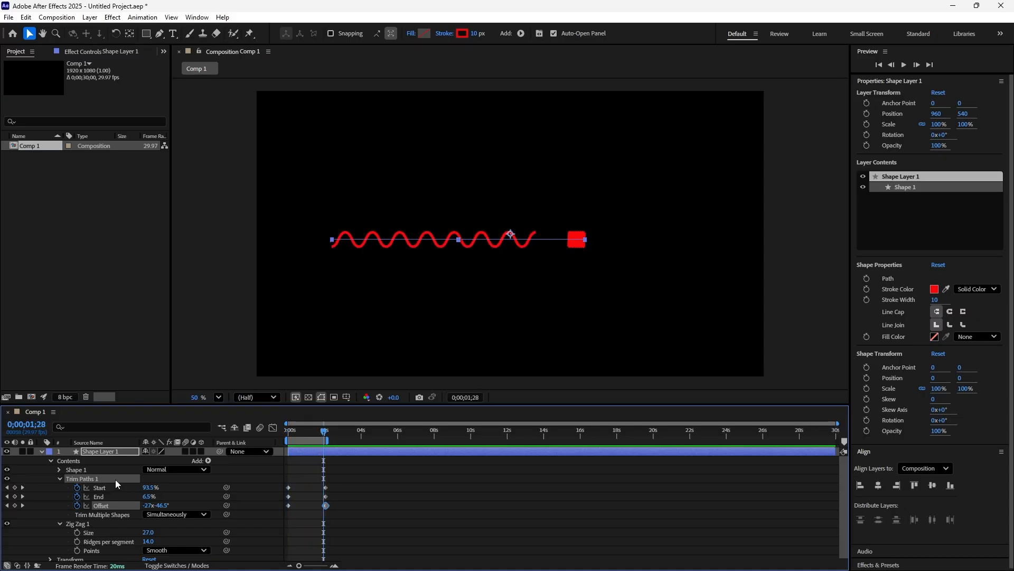